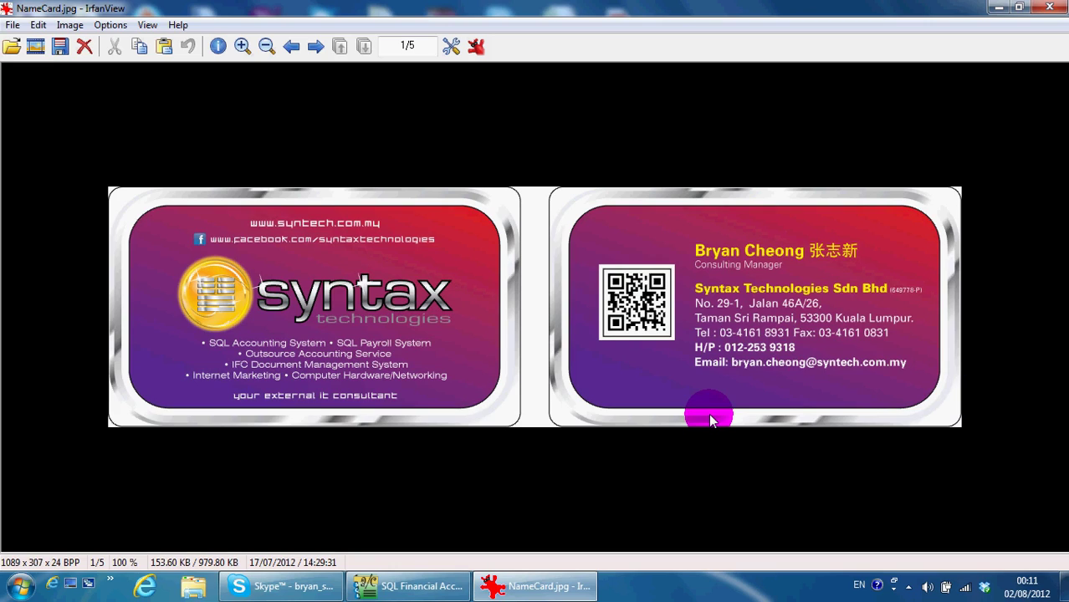
Bring up the empty Maintain Customer list in SQL Financial Accounting and move its window up
click(395, 584)
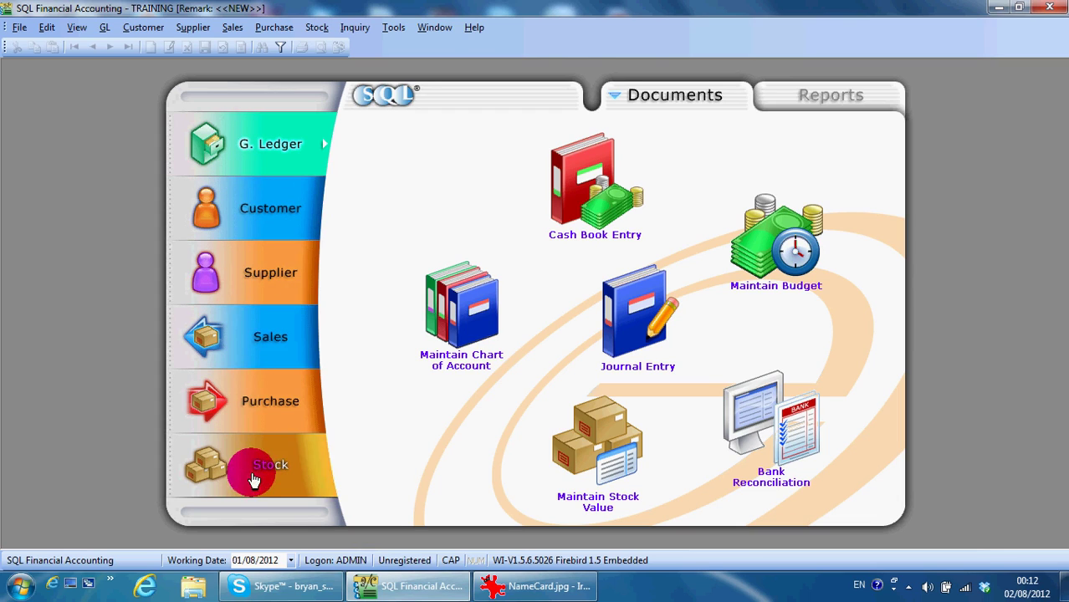
click(274, 209)
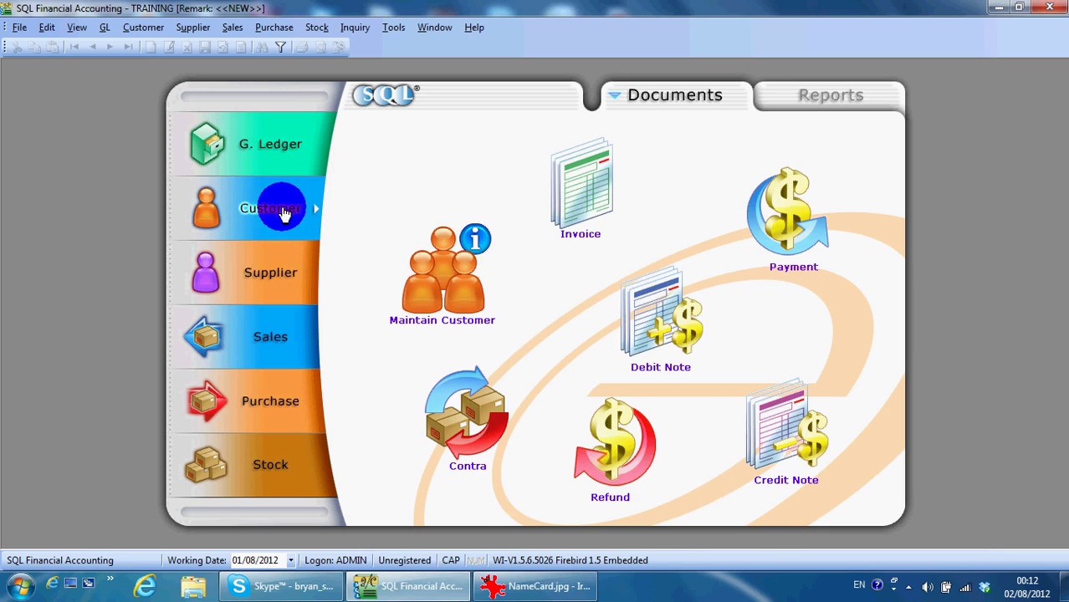
click(433, 293)
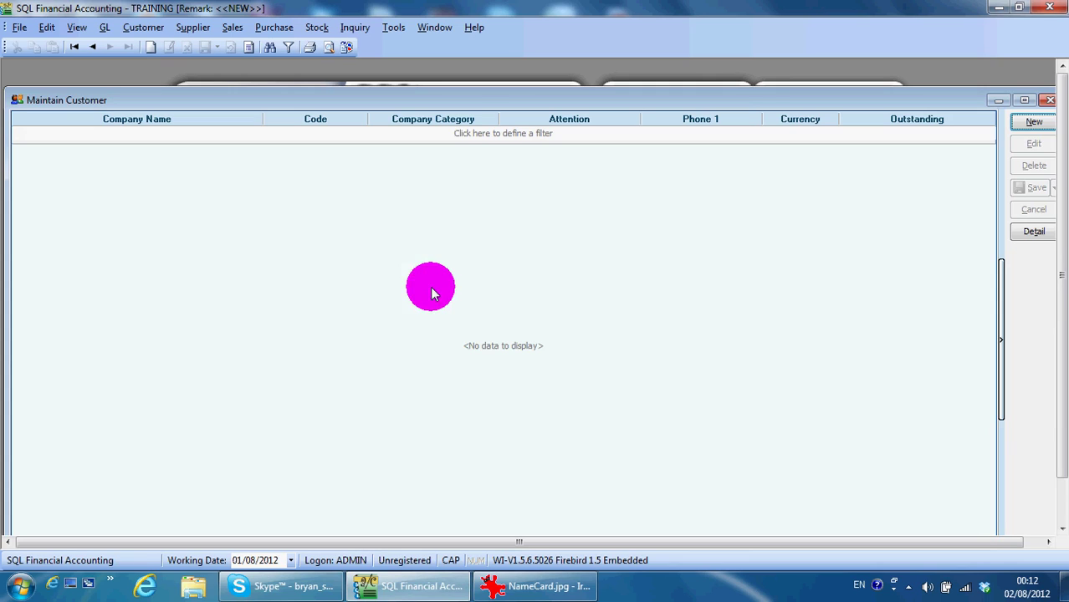
drag(383, 100, 377, 80)
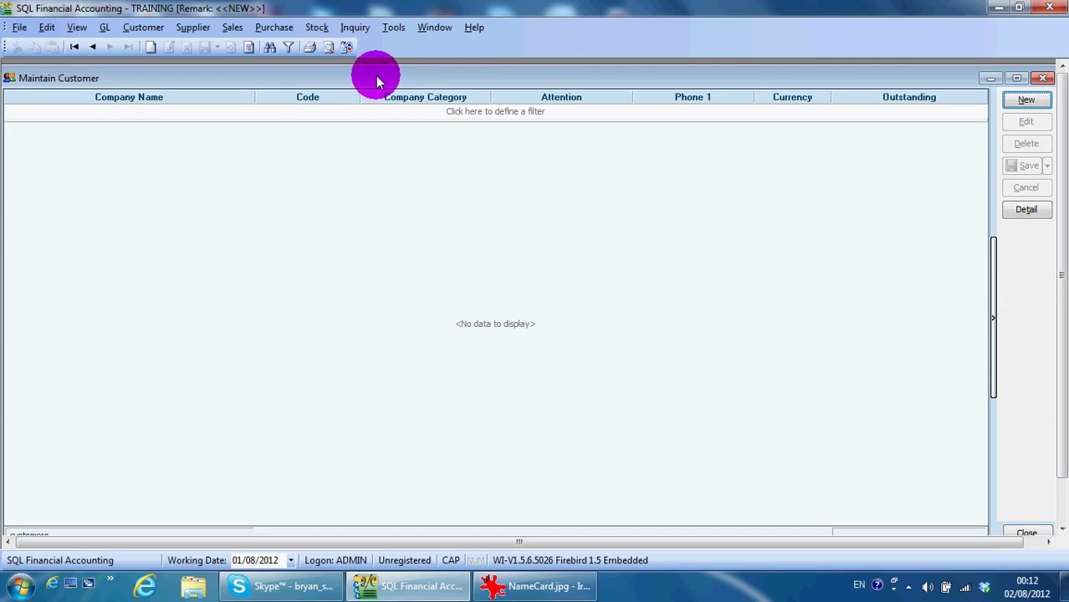
Start a new customer named SYNTAX ENTERPRISE under control account 300-000
click(1027, 100)
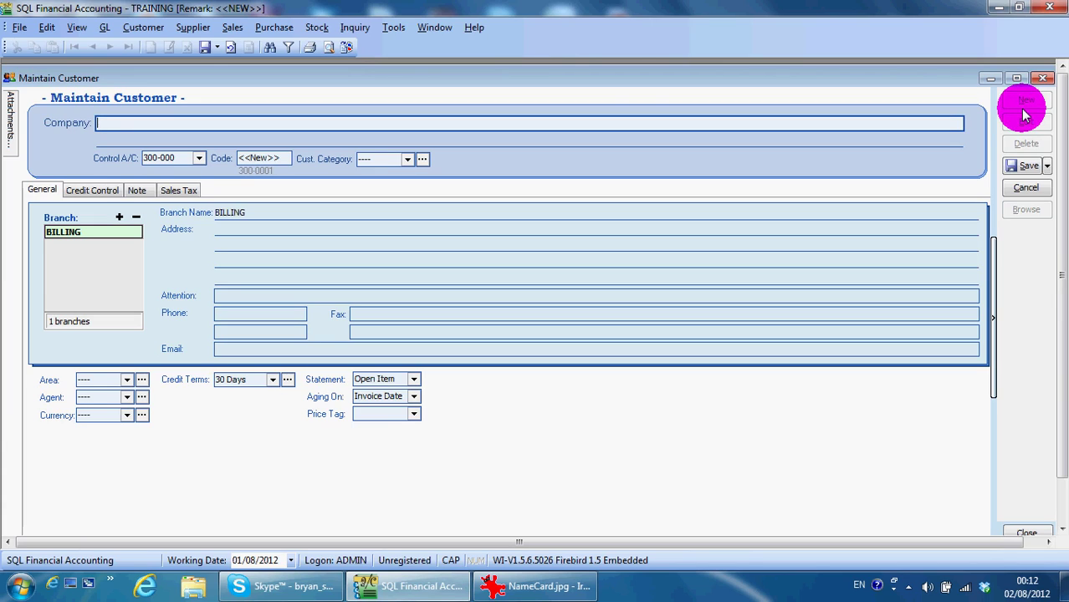
text(SYNTAX ENTERPRISE)
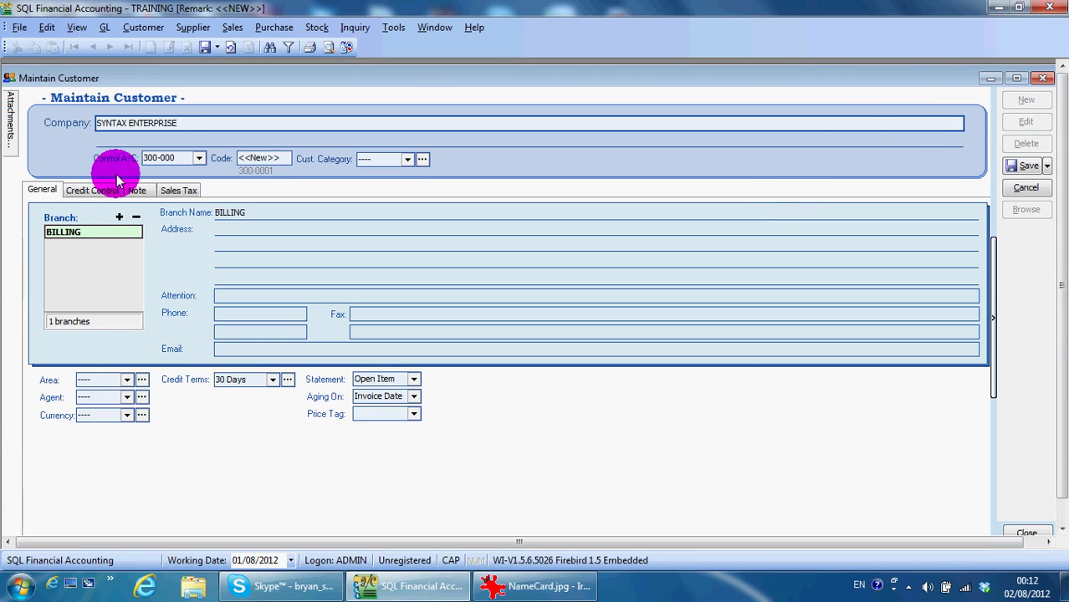
click(151, 159)
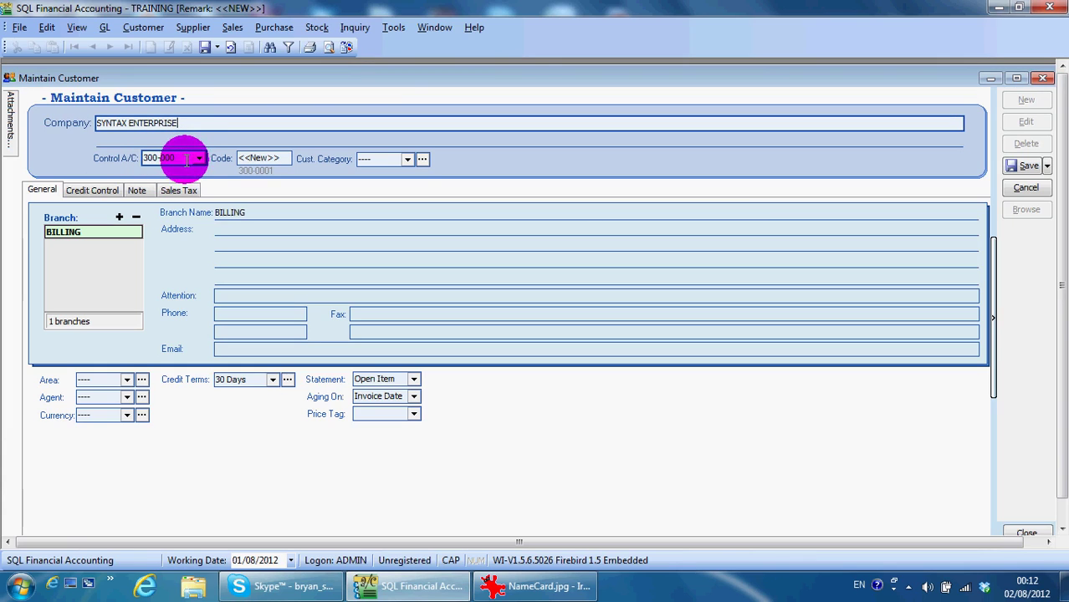
click(170, 164)
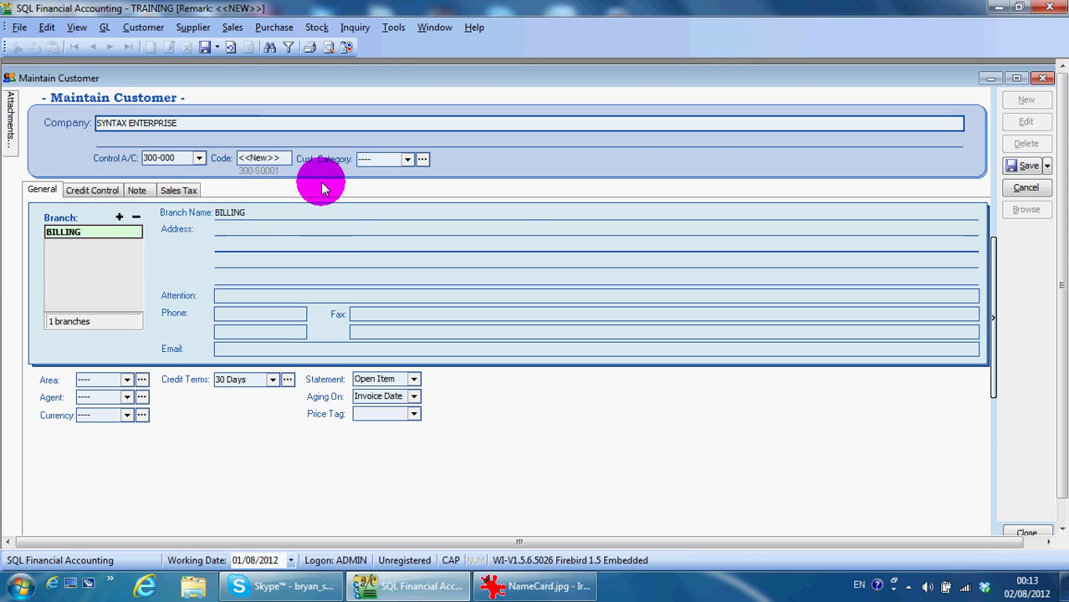
Check the Cust. Category list, then bring up its category maintenance window beside the form
click(407, 160)
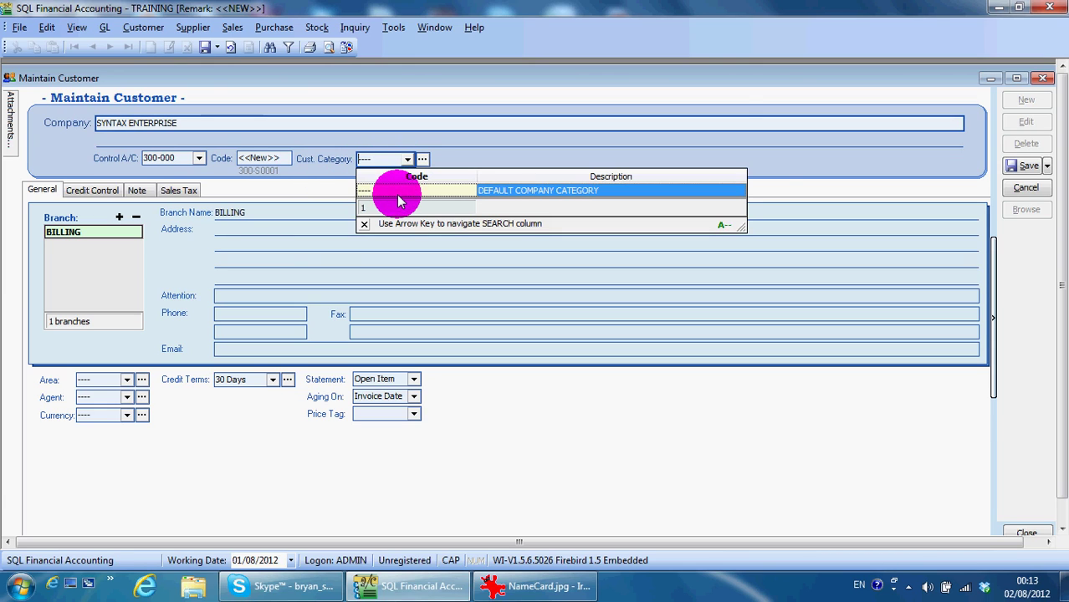
click(399, 199)
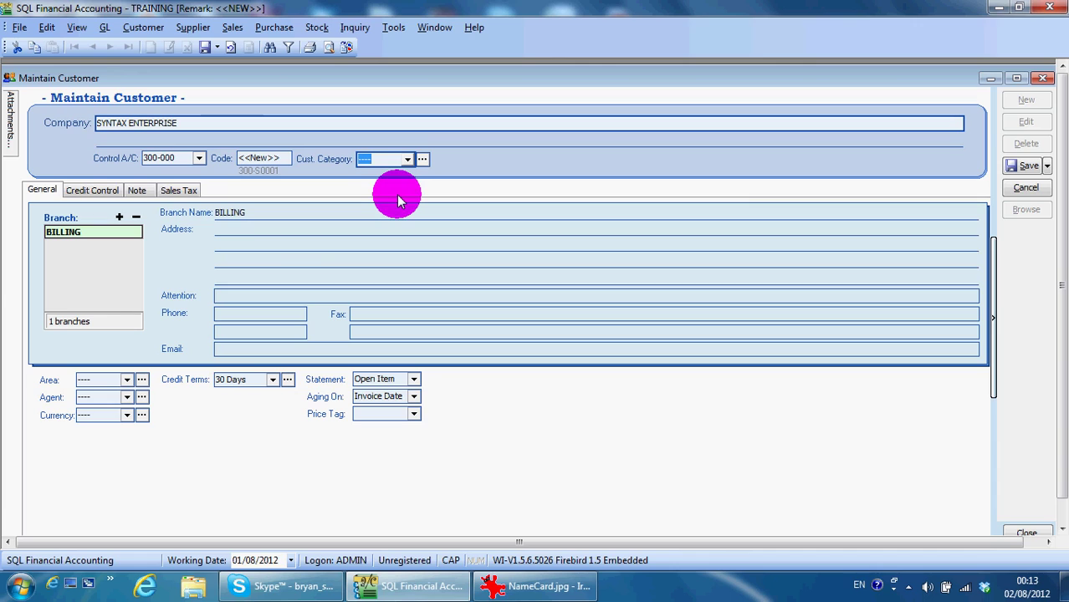
click(423, 161)
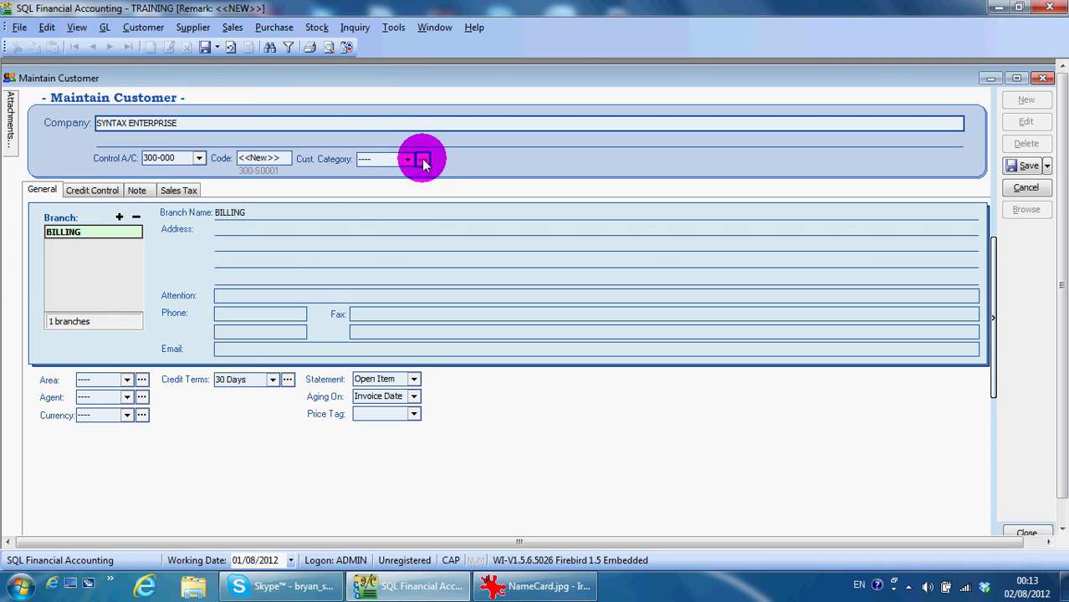
drag(272, 81, 735, 111)
Add and save category SOFTWARE with description SOFTWARE CUSTOMER
click(815, 127)
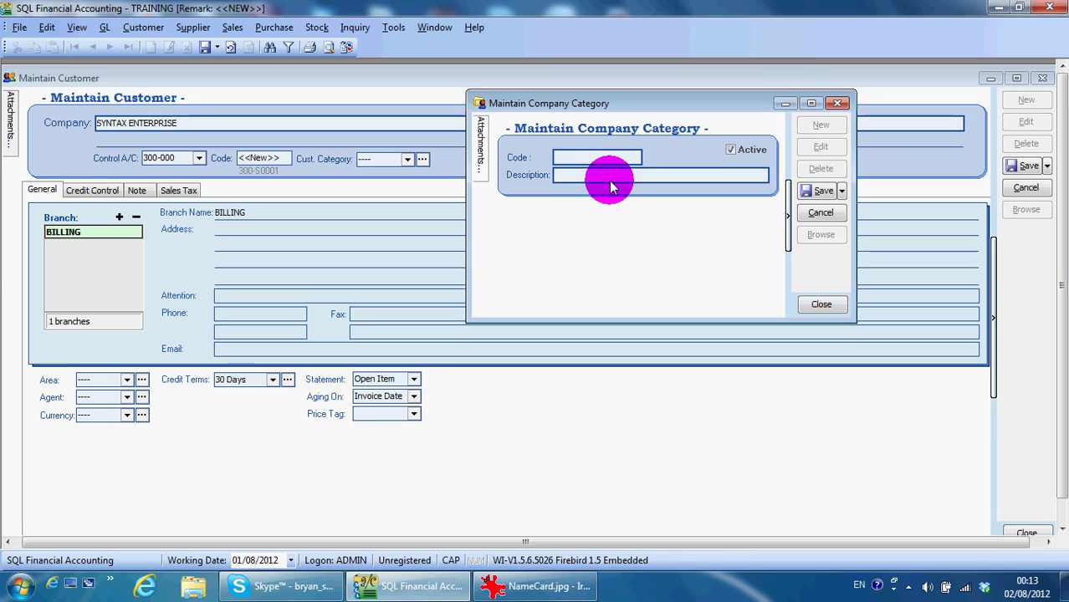
text(SOFTWARE CUSTOM)
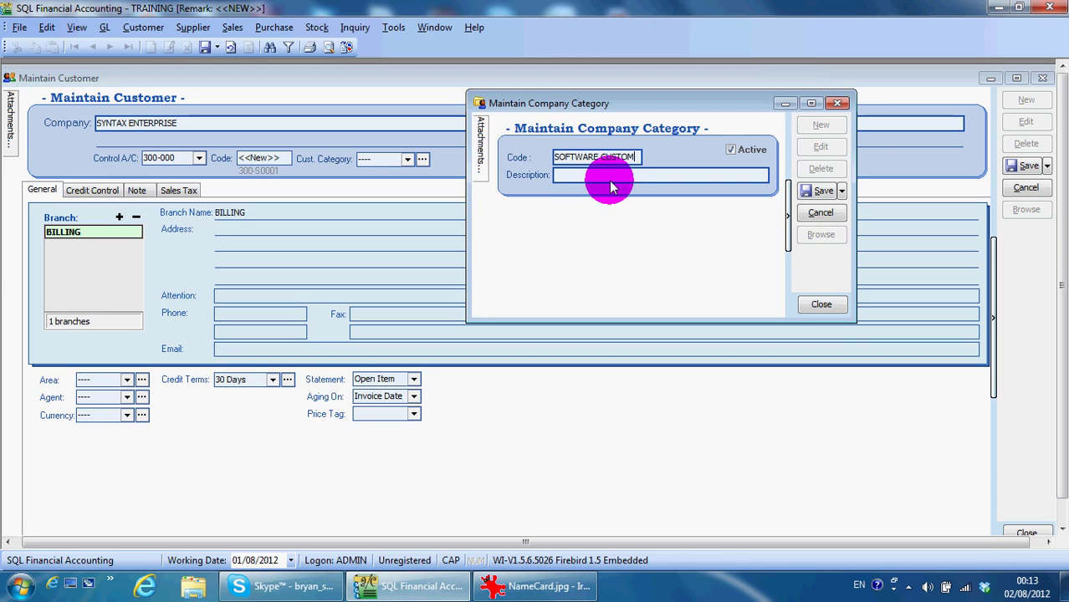
key(ctrl+a)
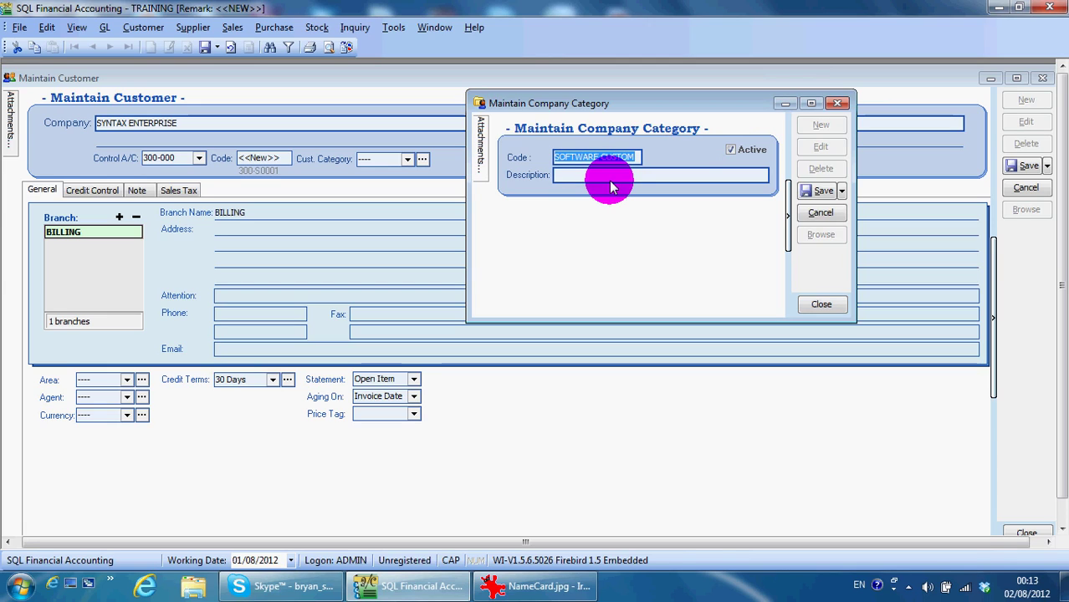
text(SOFTWAR)
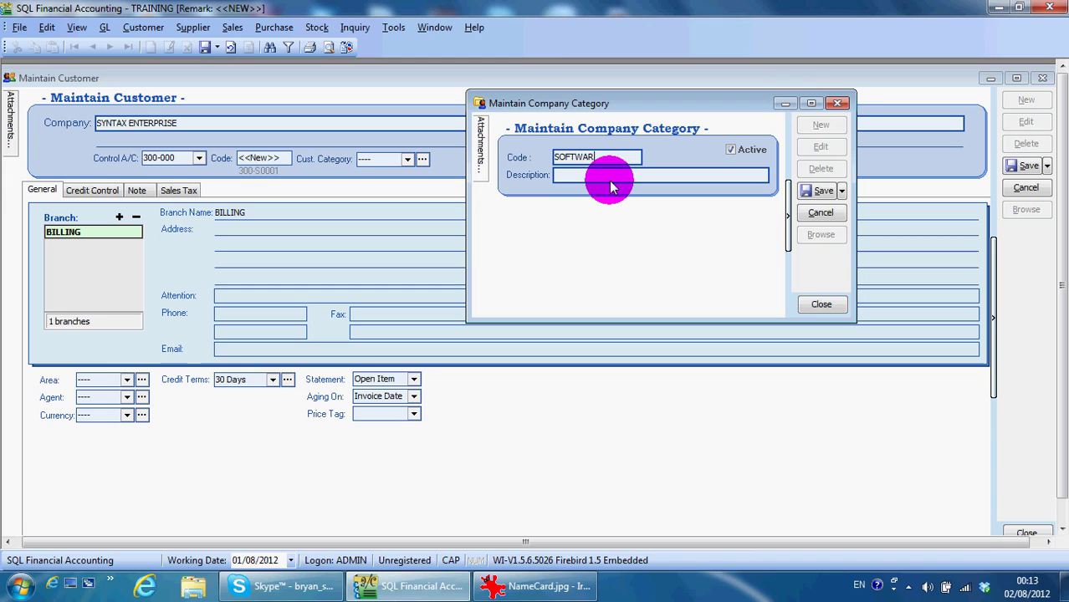
text(E)
click(609, 180)
text(SOFTWARE)
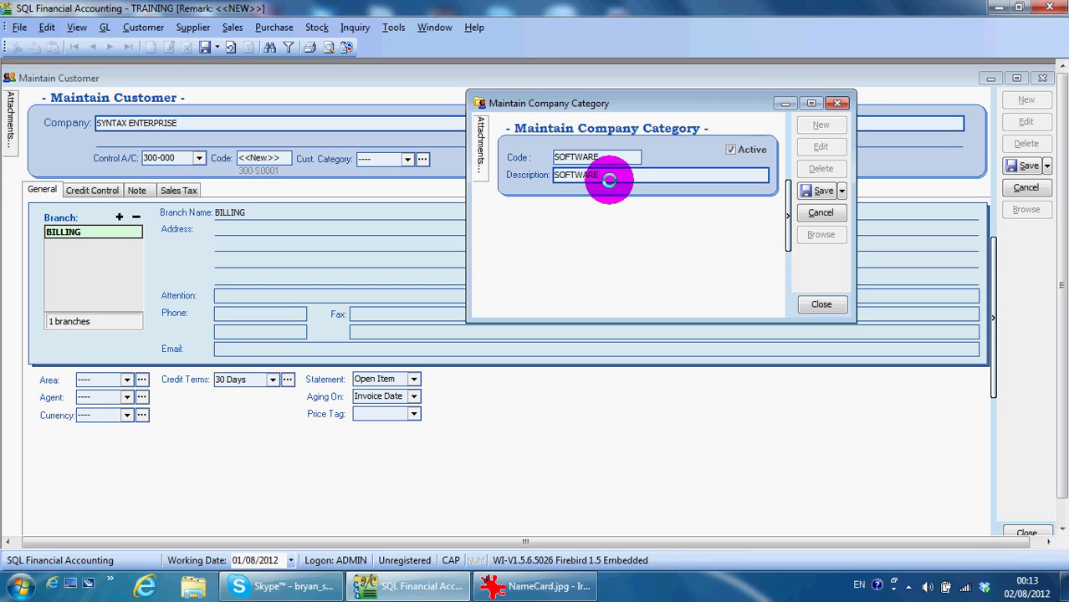
text( CUSTOMER)
click(820, 191)
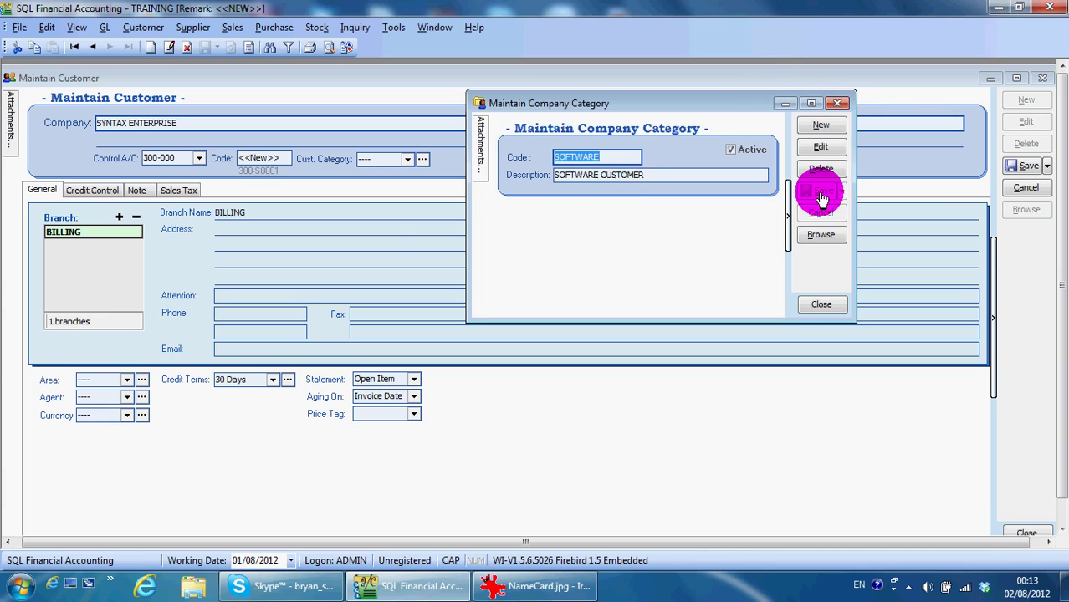
Add category HARDWARE (HARDWARE CUSTOMER), then assign SOFTWARE as the customer's category
click(820, 124)
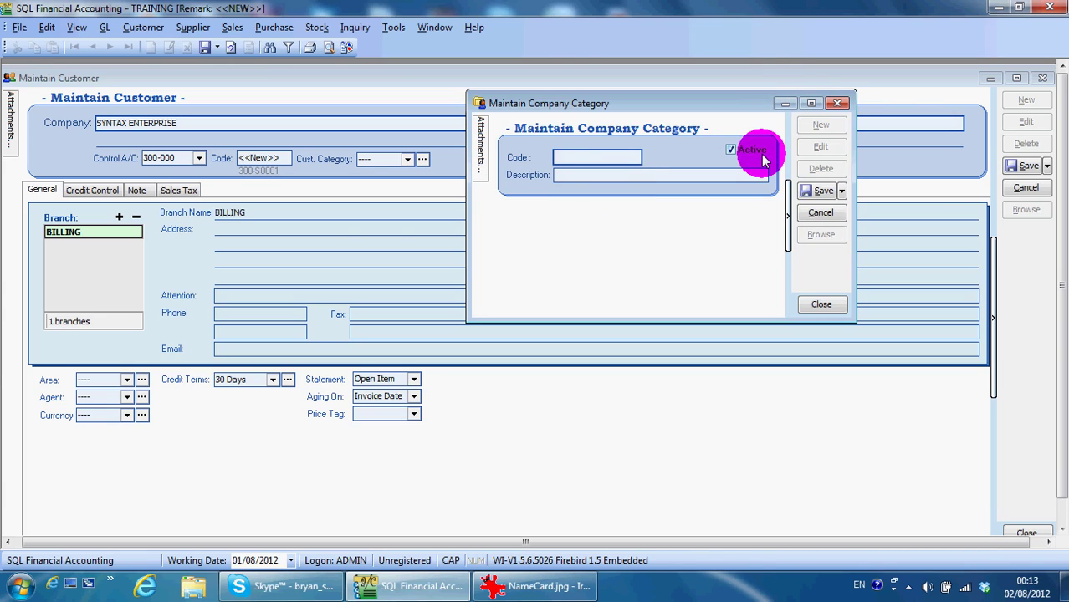
text(HARDWARE)
key(Tab)
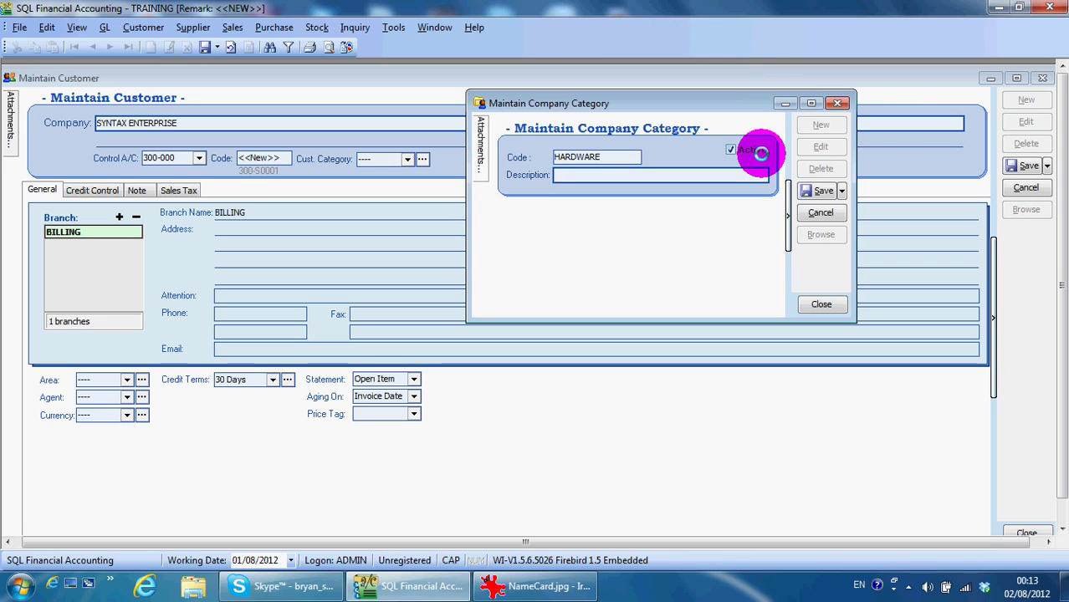
text(HARDWARE CUSTOMER)
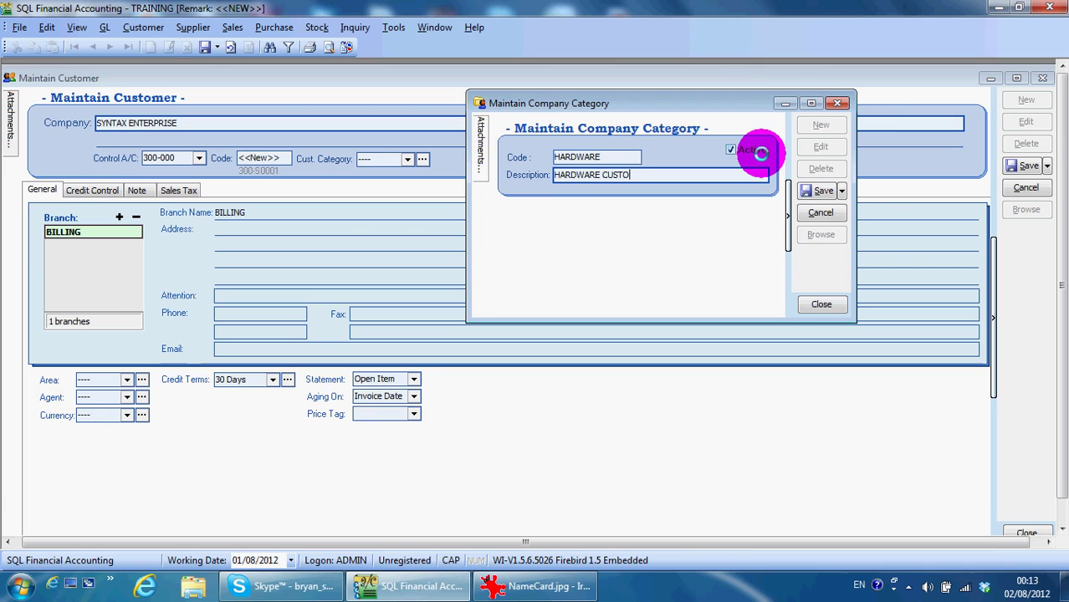
click(822, 192)
click(813, 304)
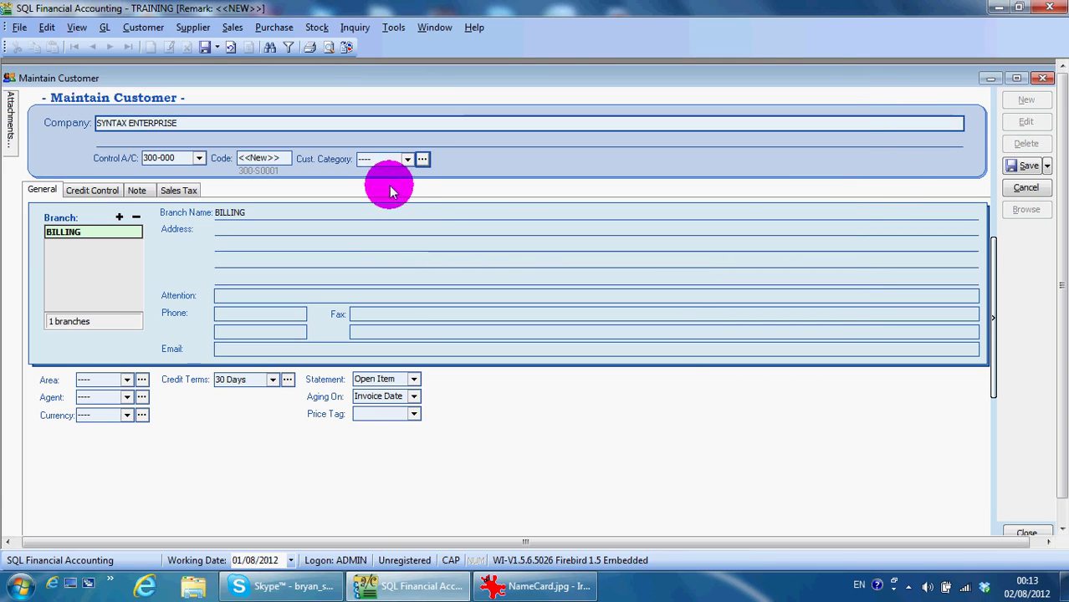
click(407, 159)
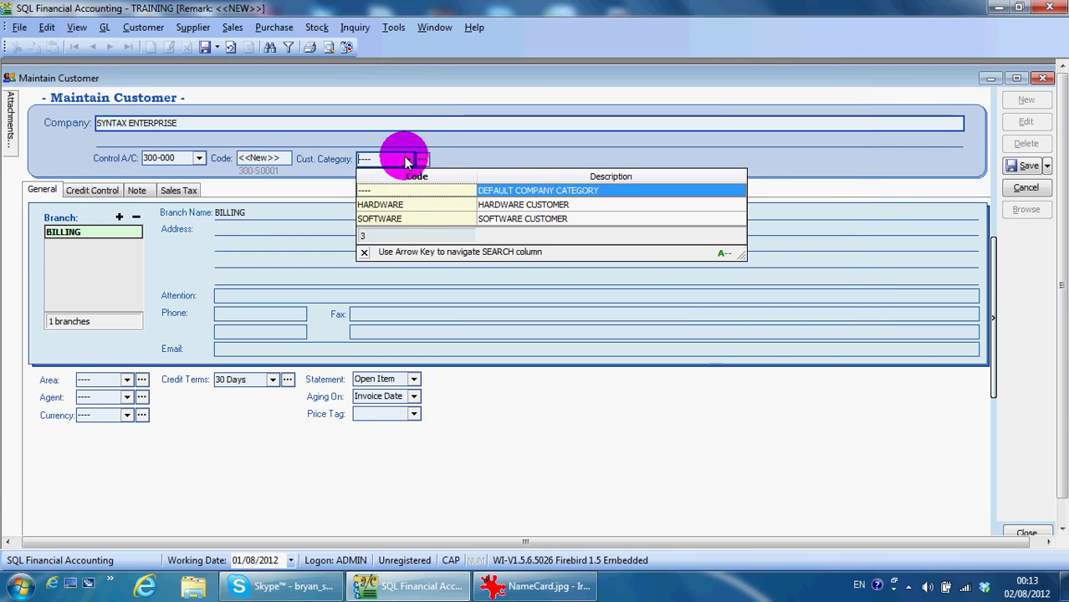
click(401, 220)
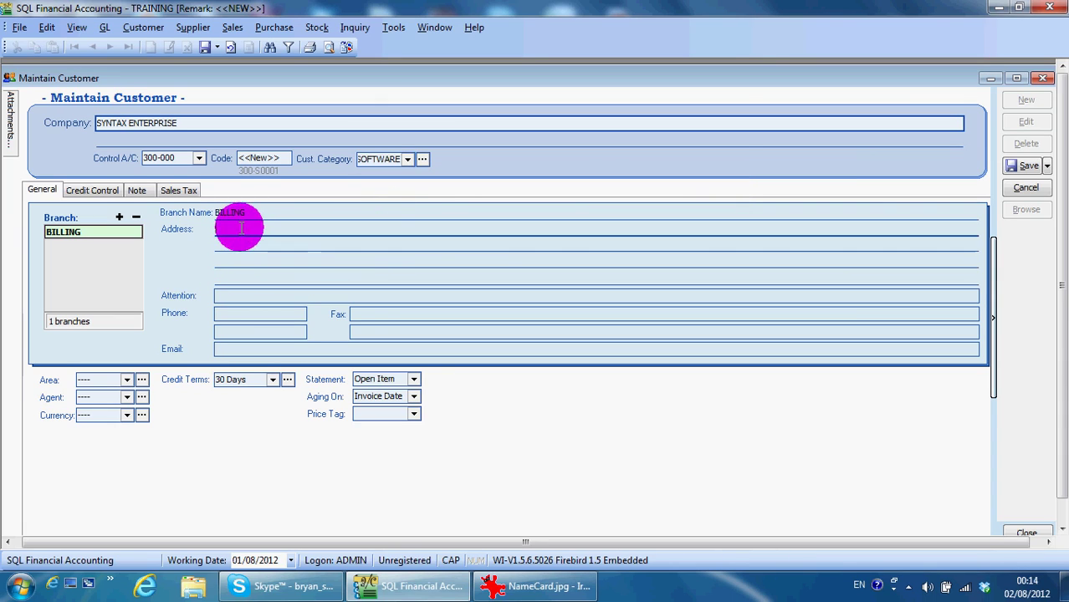
Enter the three-line BILLING branch address, ending with the postcode, city and Malaysia
click(740, 214)
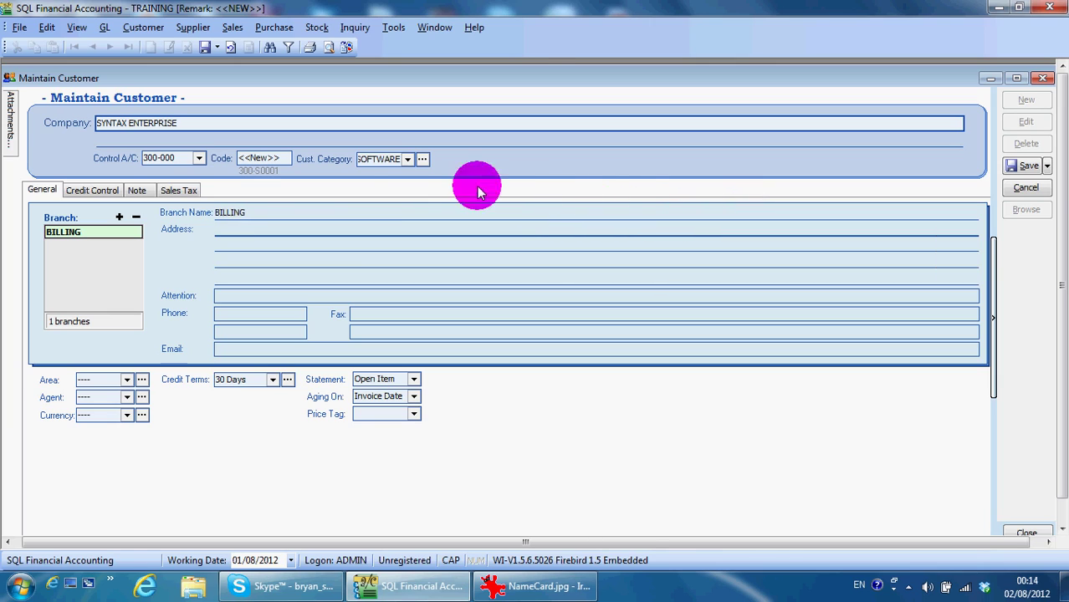
key(Caps_Lock)
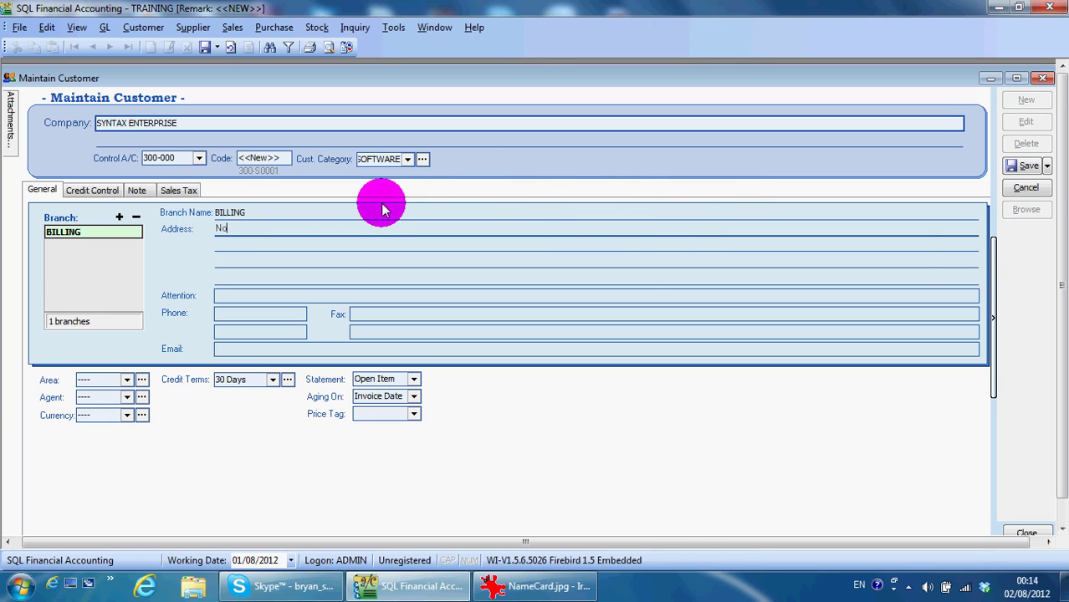
key(Caps_Lock)
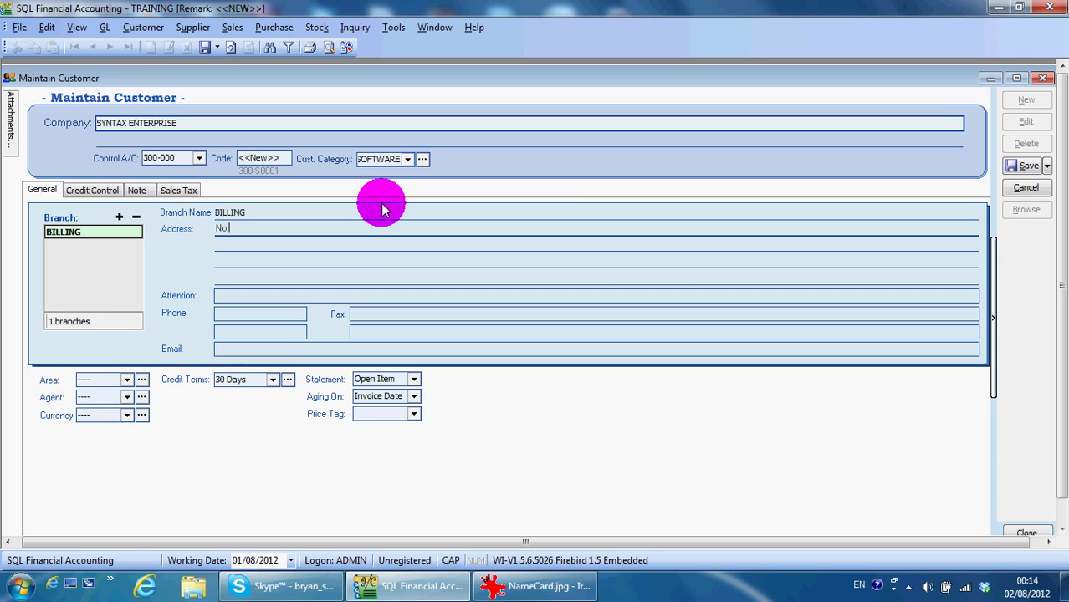
key(Caps_Lock)
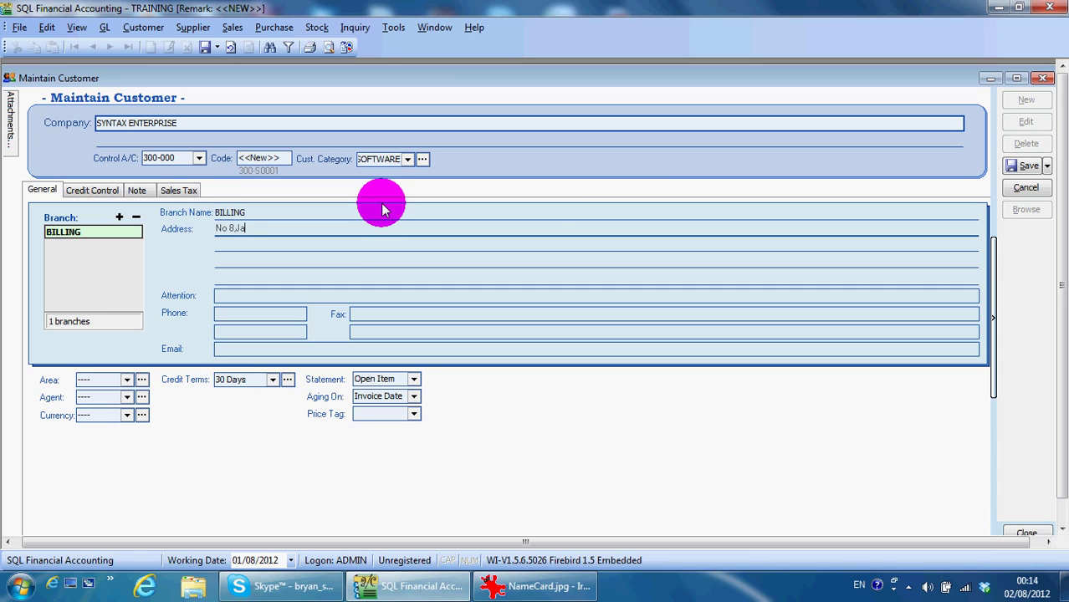
key(Return)
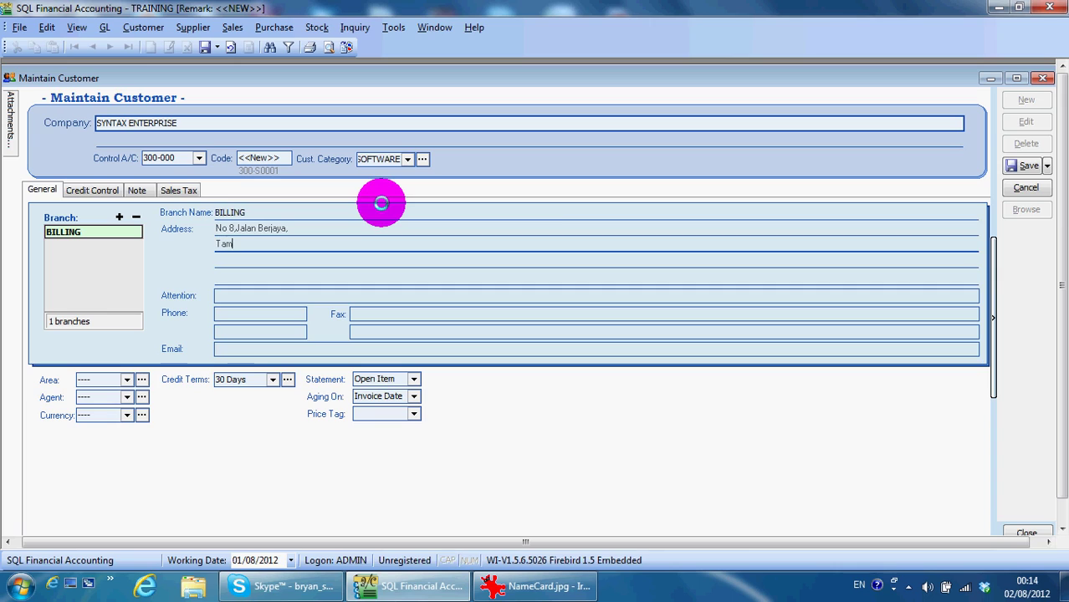
key(Return)
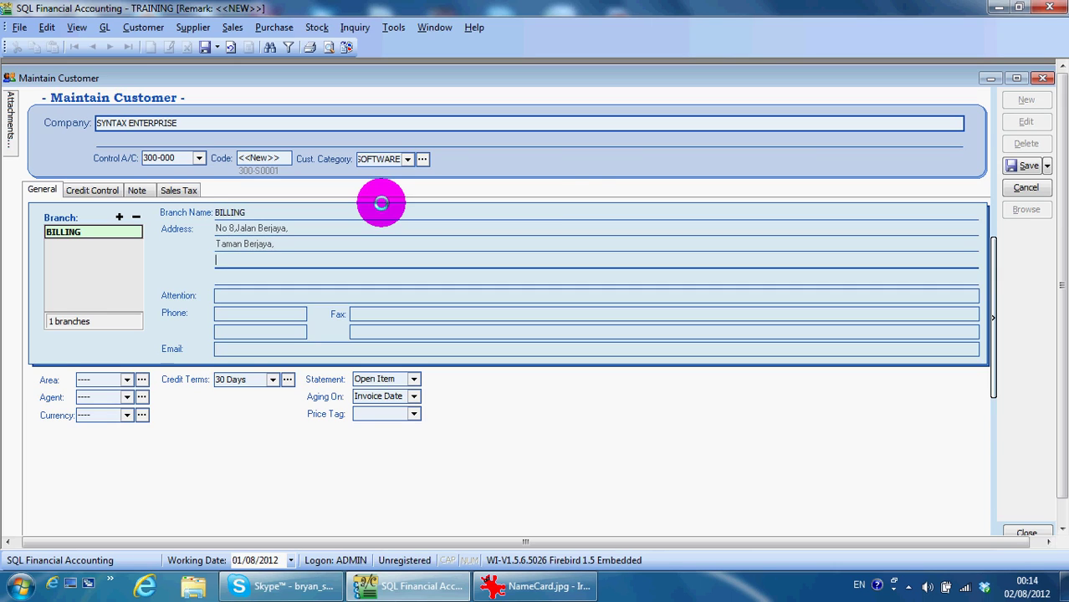
key(Caps_Lock)
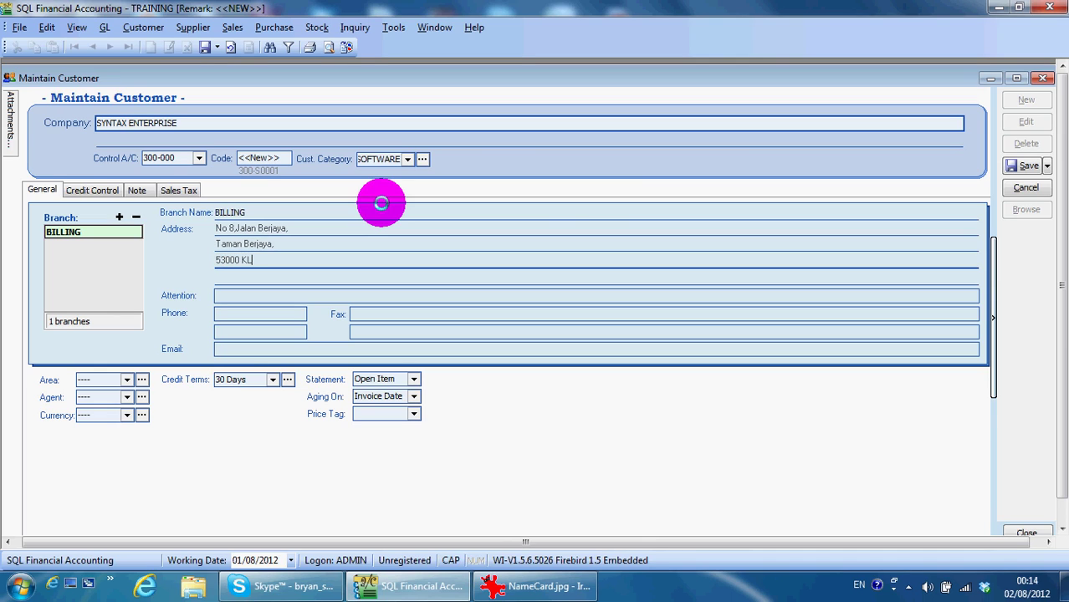
key(Caps_Lock)
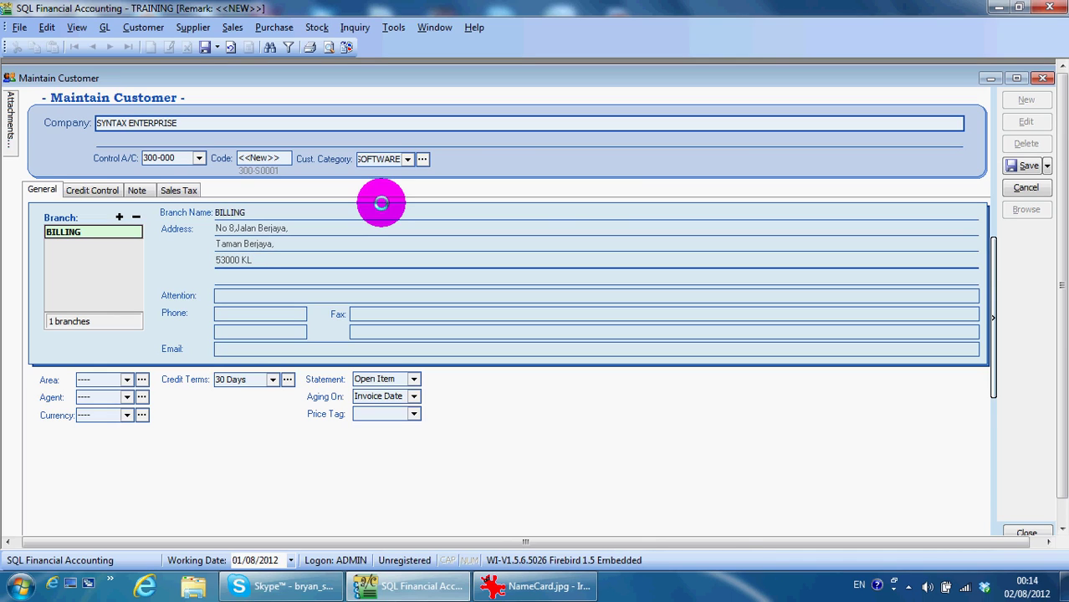
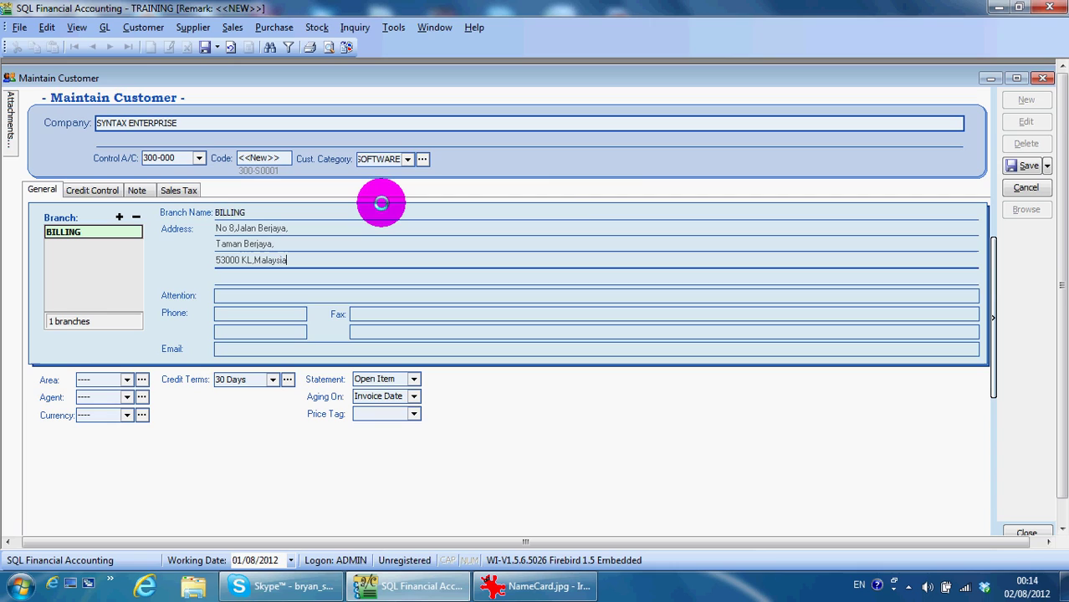
key(Return)
key(Return)
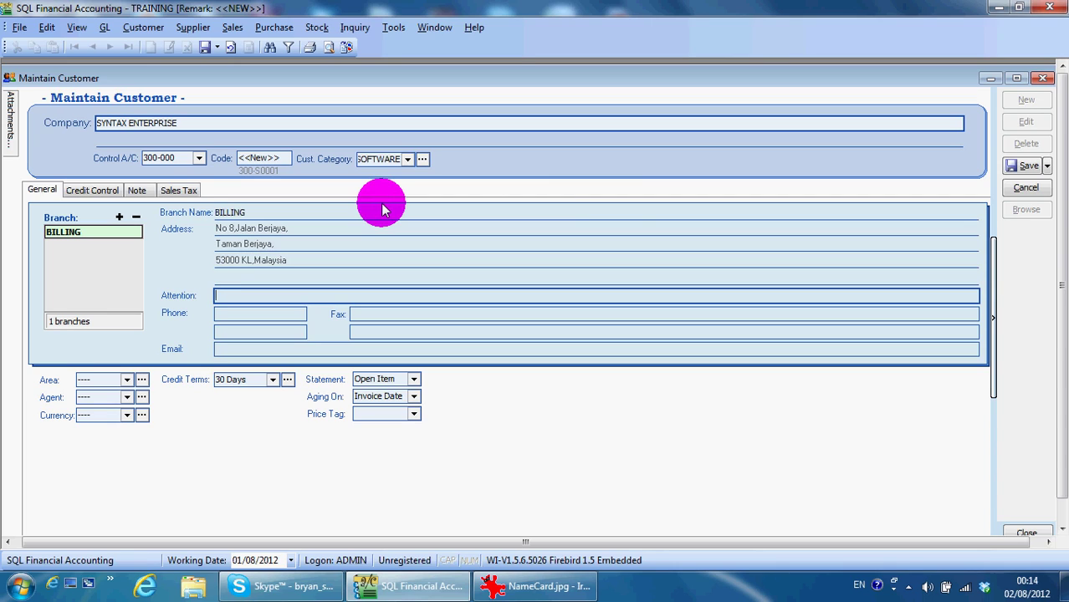
Fill in the branch's contact person, two phone numbers, fax number and e-mail address
key(Caps_Lock)
text(M)
key(Caps_Lock)
text(r )
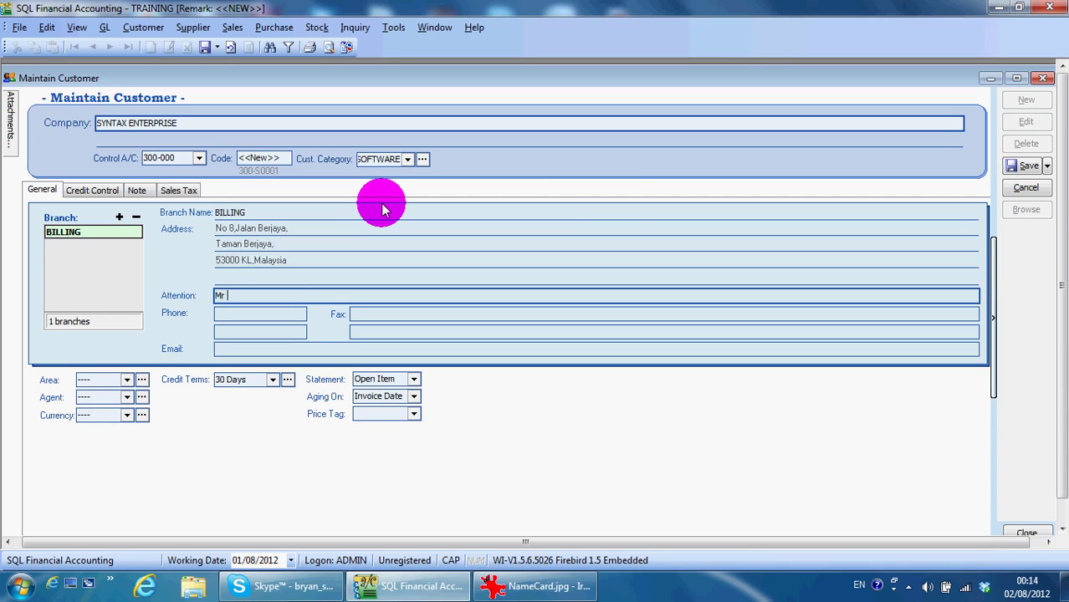
text(Cheong)
key(Return)
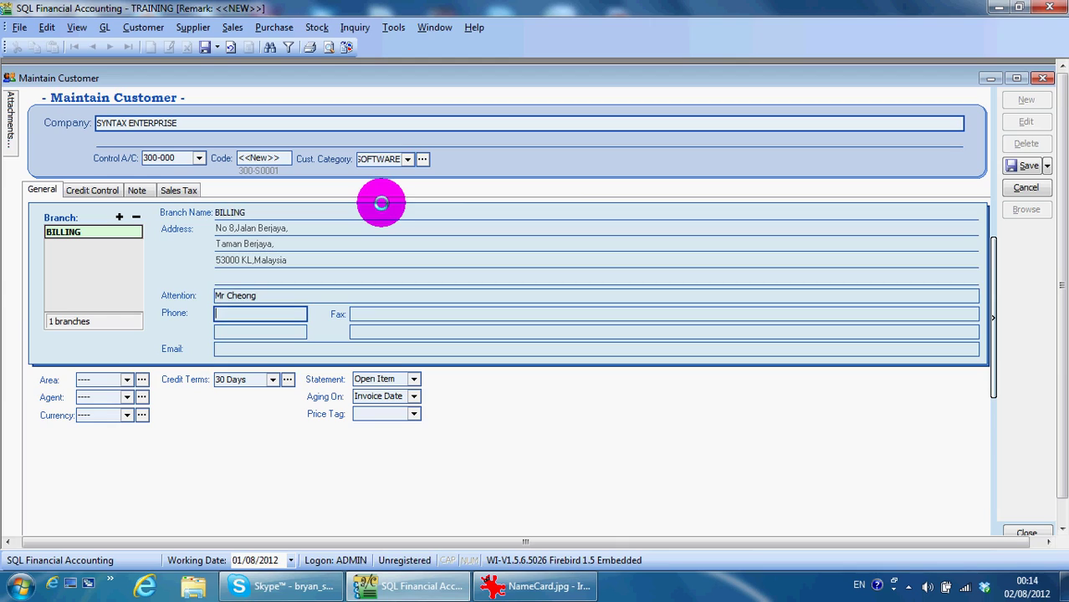
text(03-12345678)
key(Return)
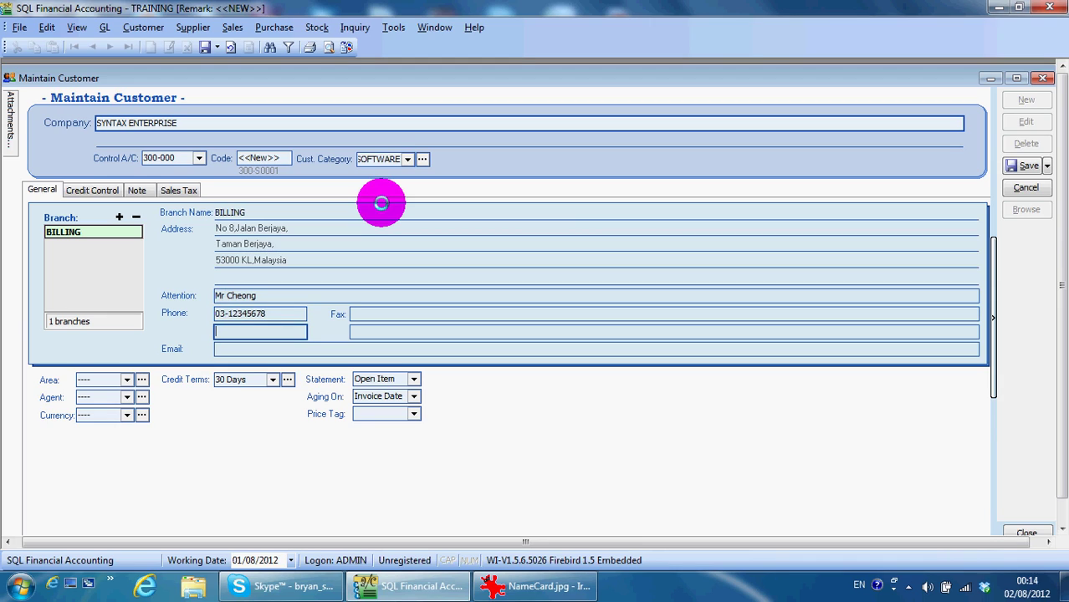
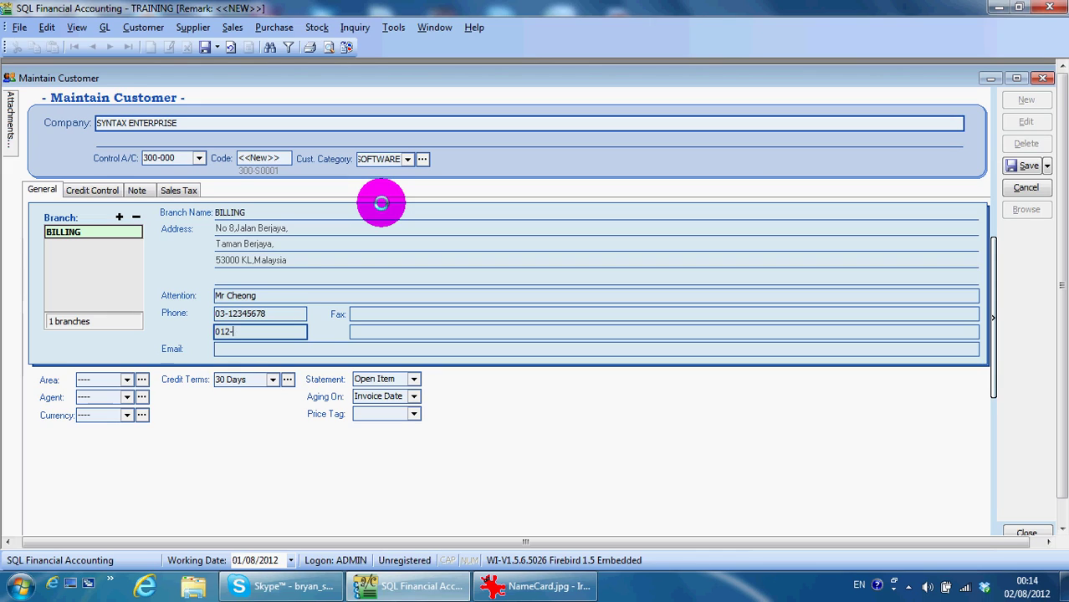
key(Tab)
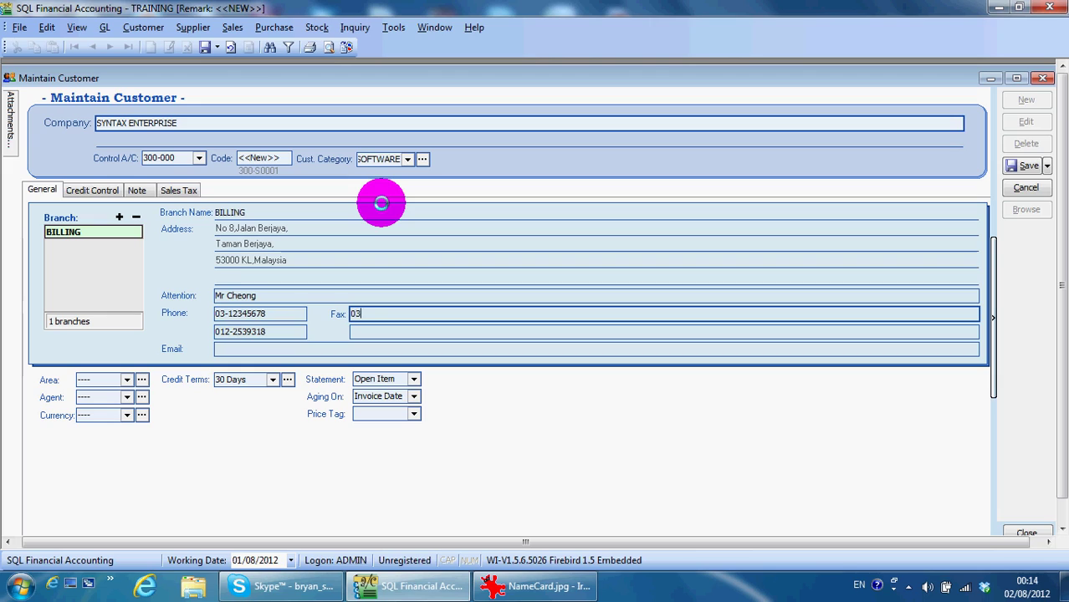
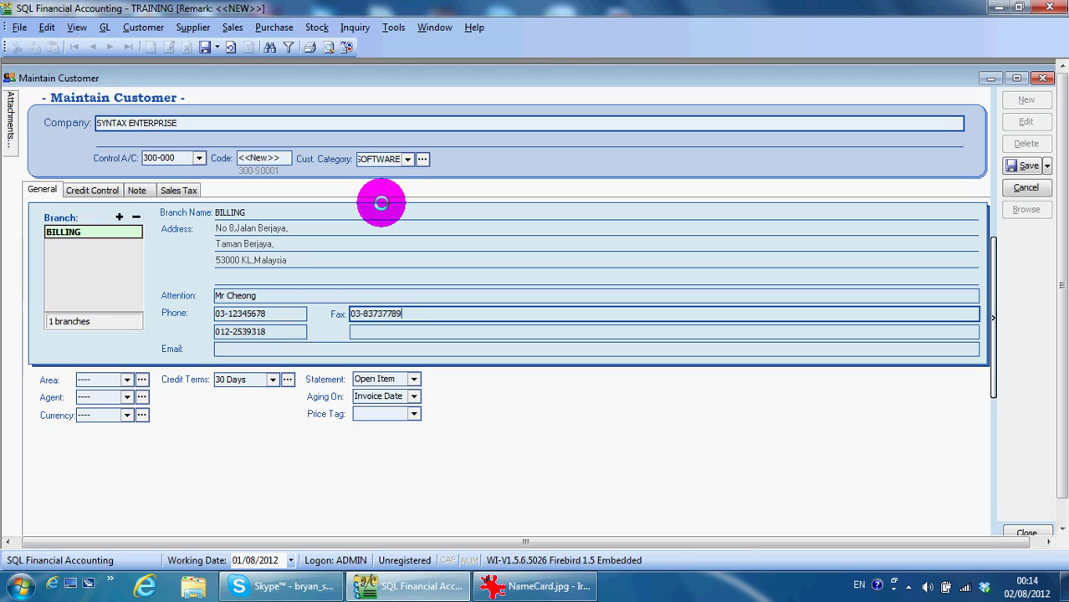
key(Tab)
key(Tab)
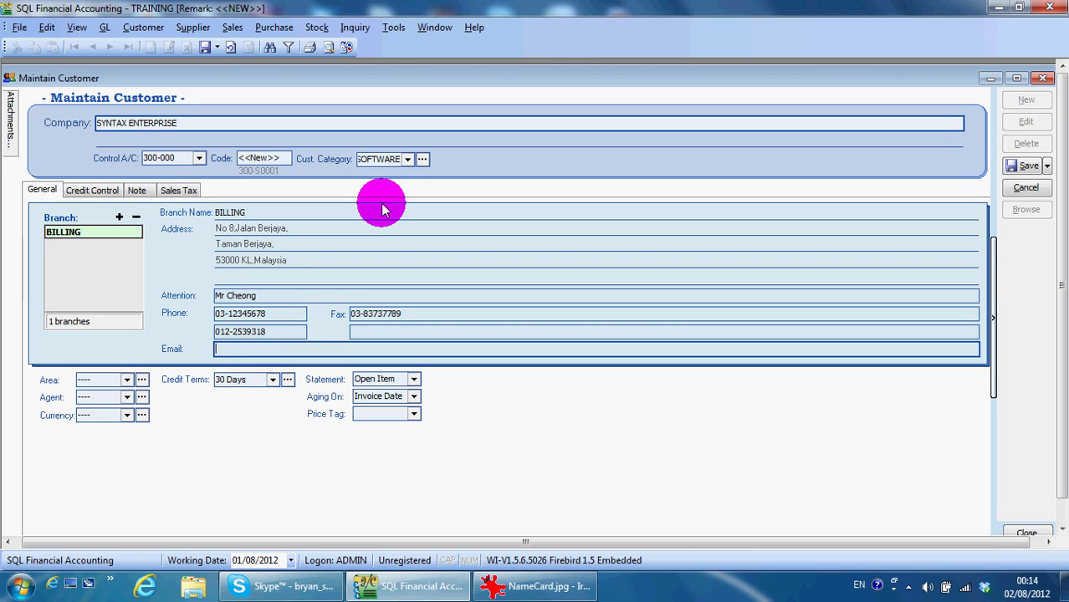
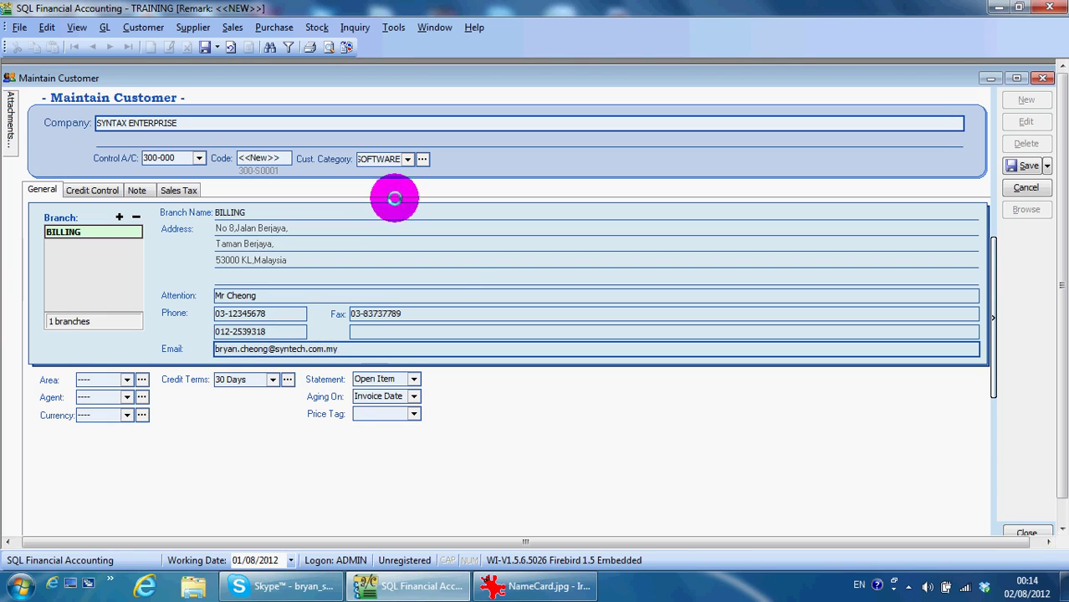
click(129, 383)
click(128, 380)
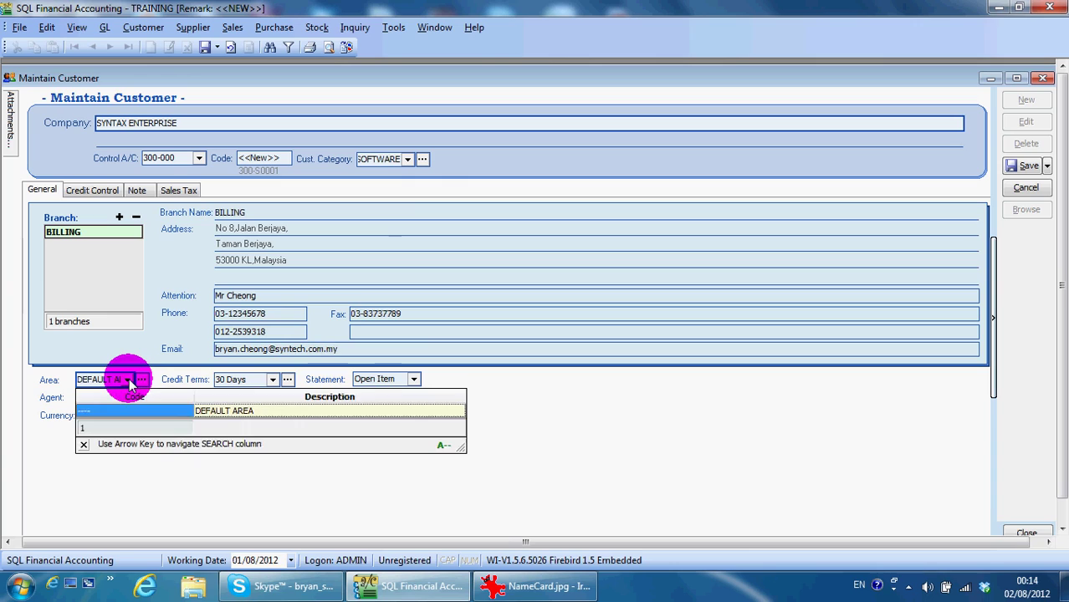
click(128, 381)
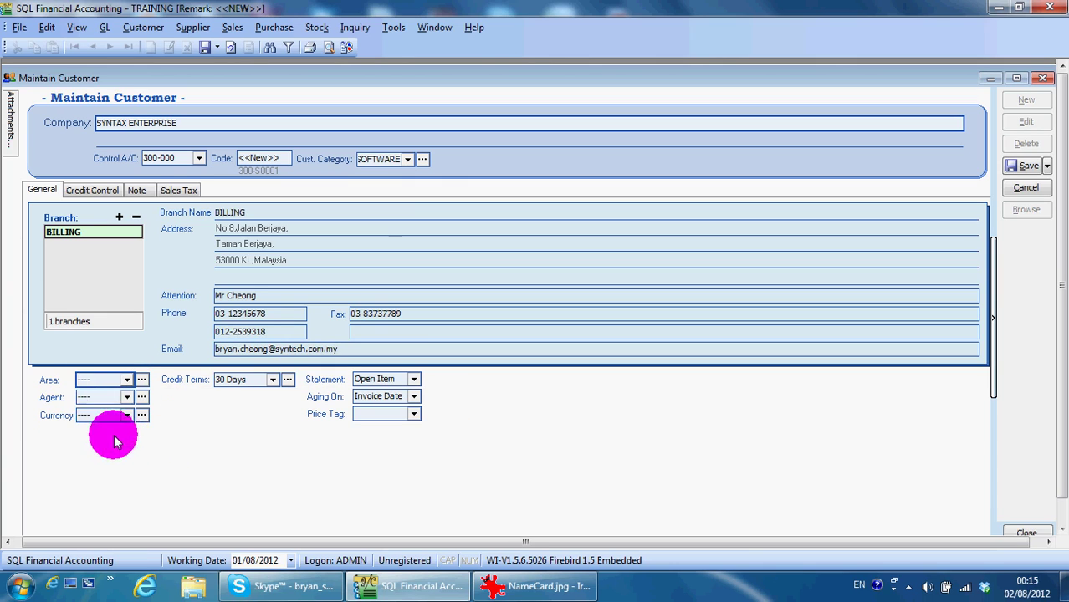
key(Tab)
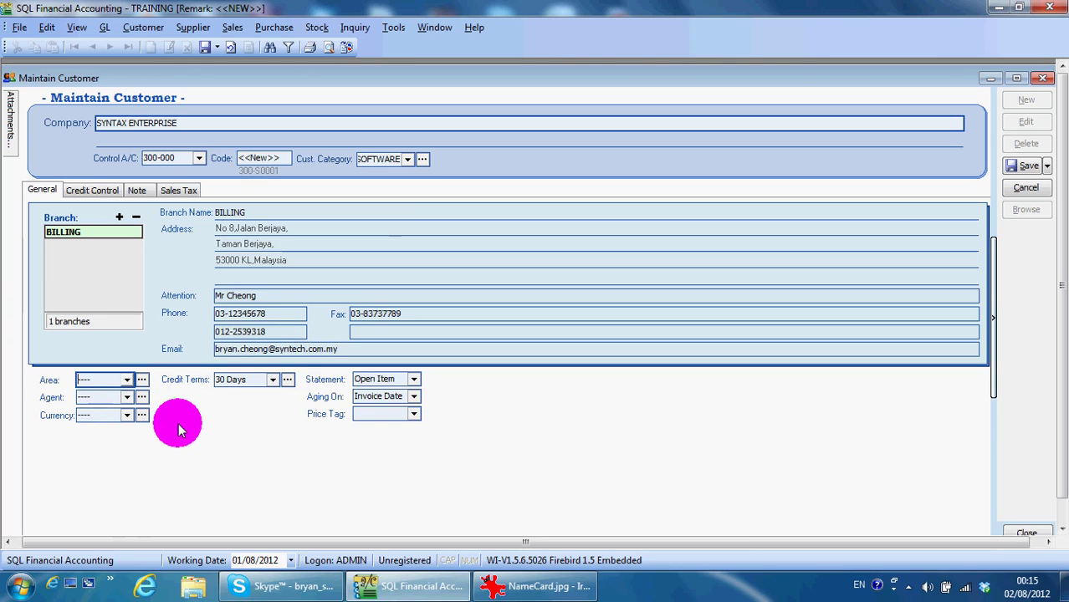
click(214, 385)
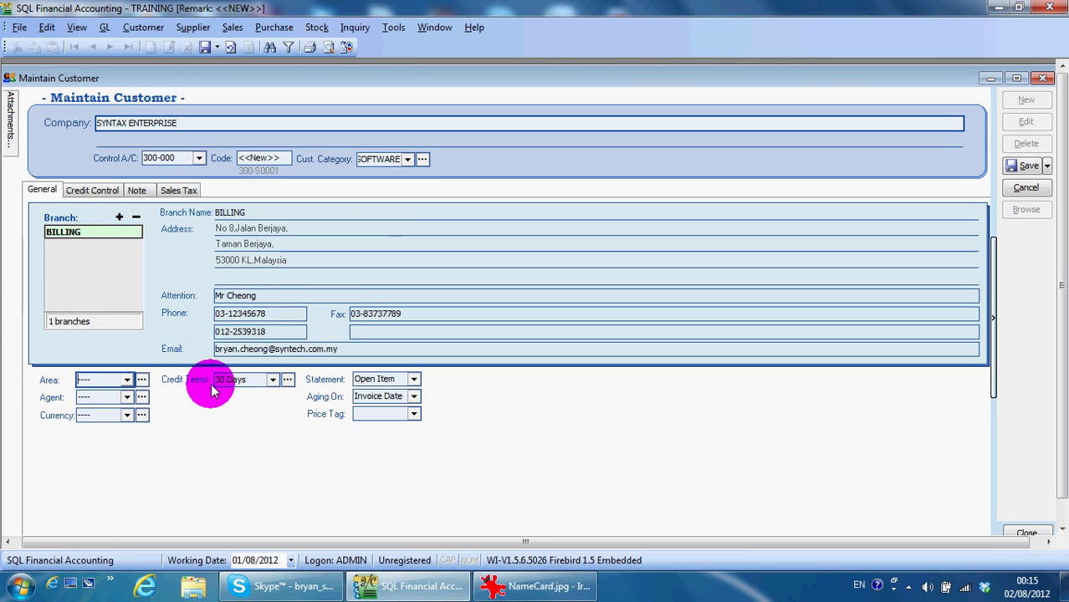
click(272, 380)
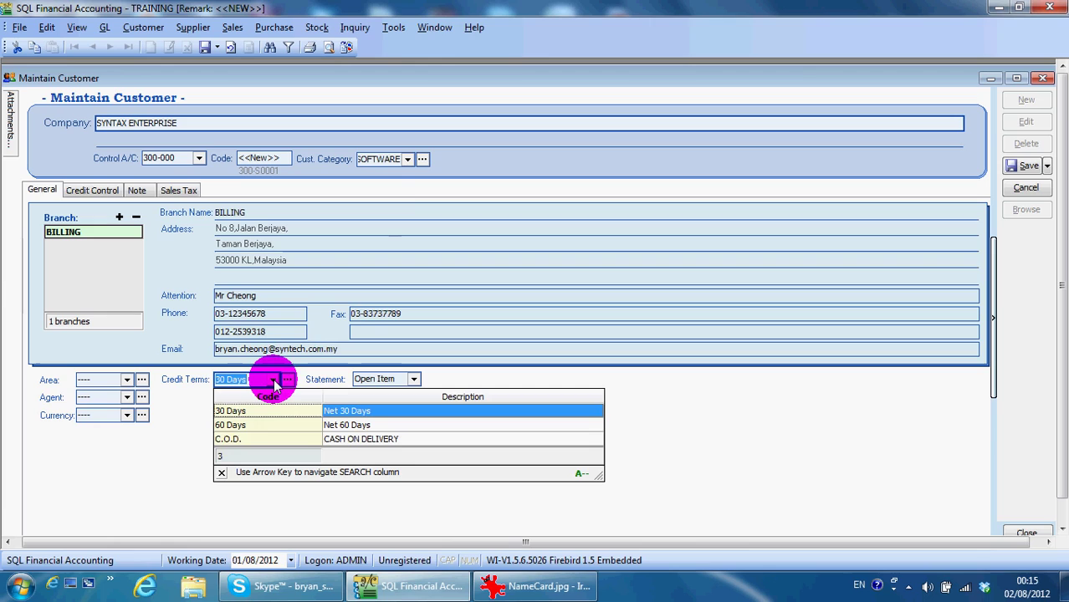
click(273, 380)
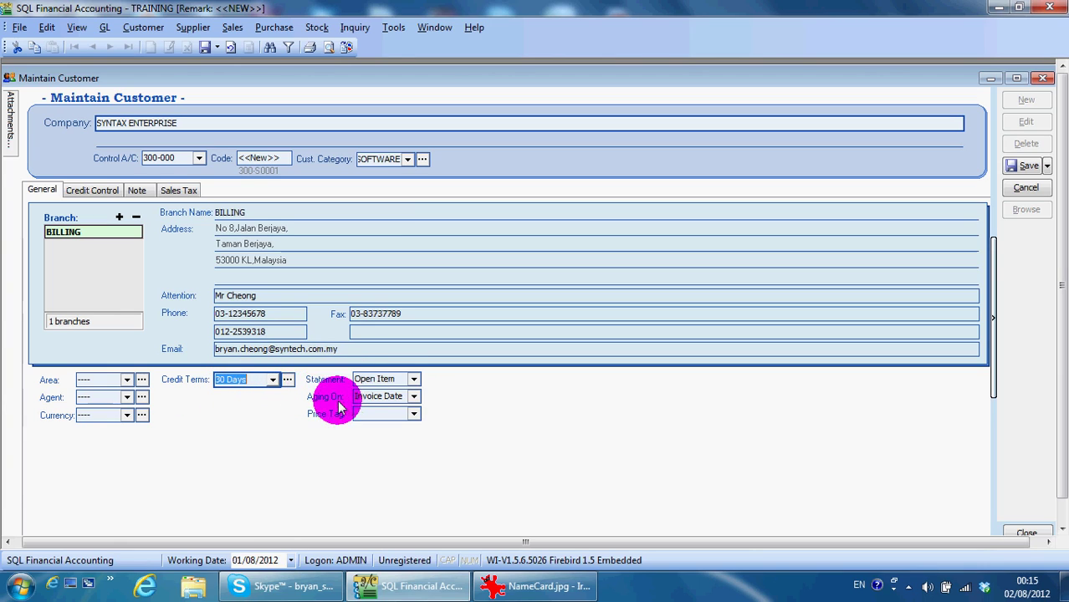
Set the customer's statement type to Open Item rather than Brought Forward
click(415, 381)
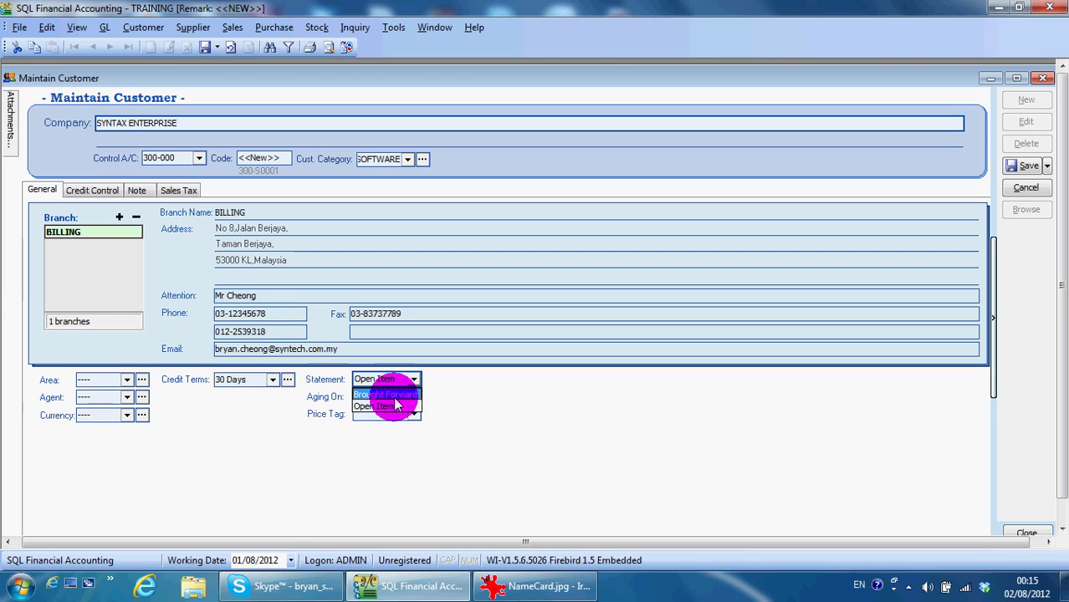
click(388, 406)
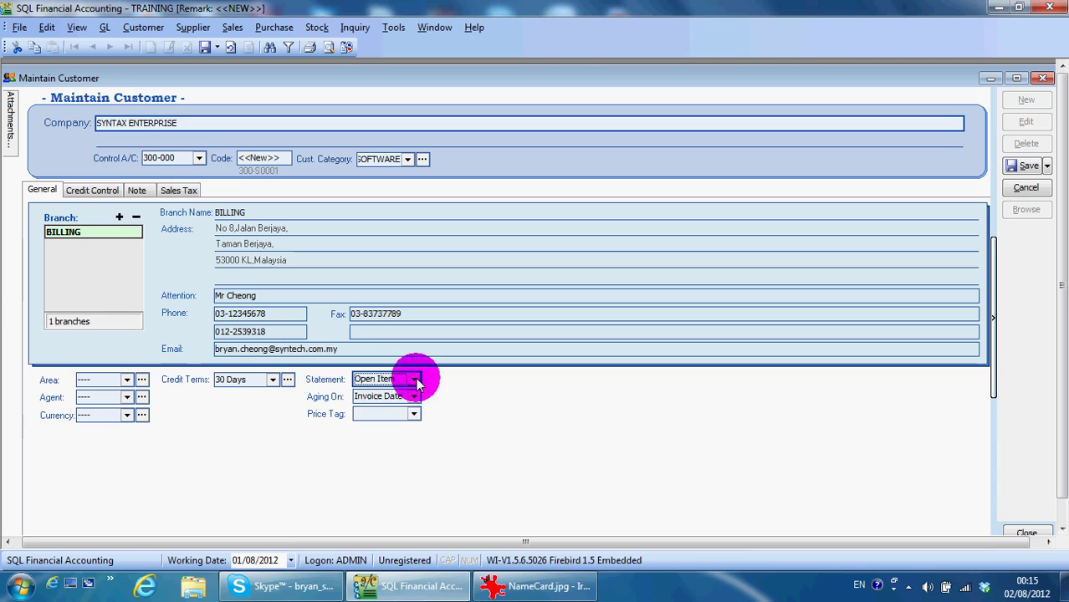
click(412, 378)
click(406, 394)
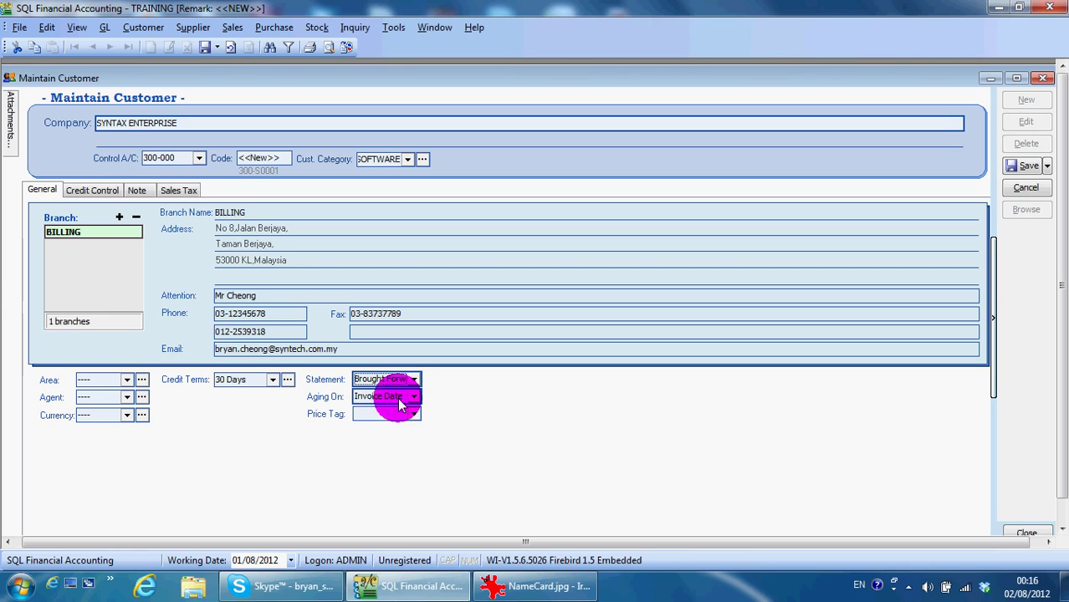
click(413, 379)
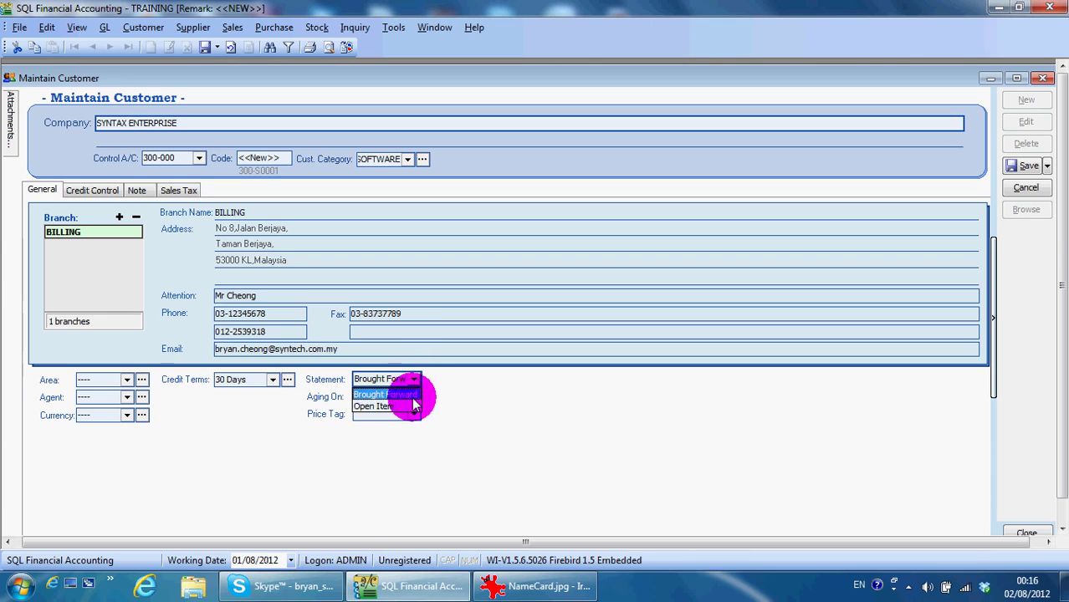
click(413, 405)
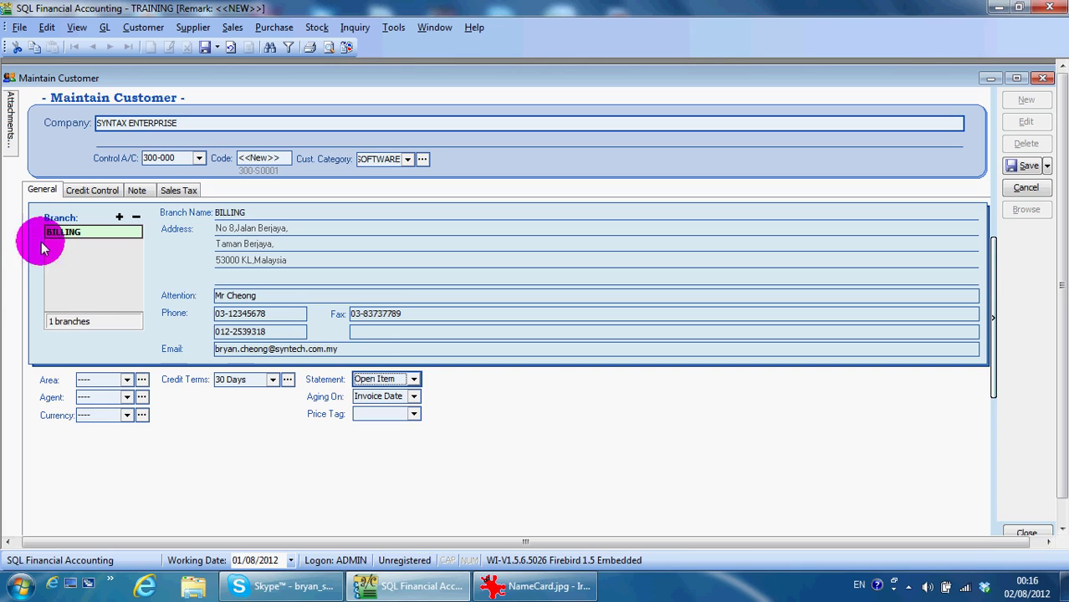
click(87, 190)
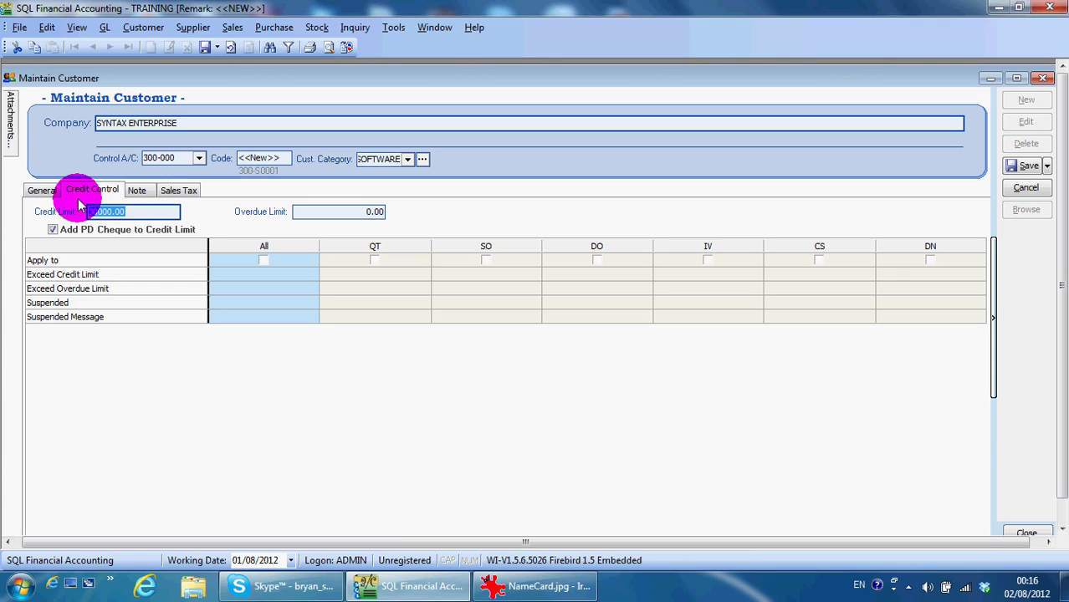
Keep the credit limit at 30,000.00 and apply credit control to IV documents
double_click(125, 213)
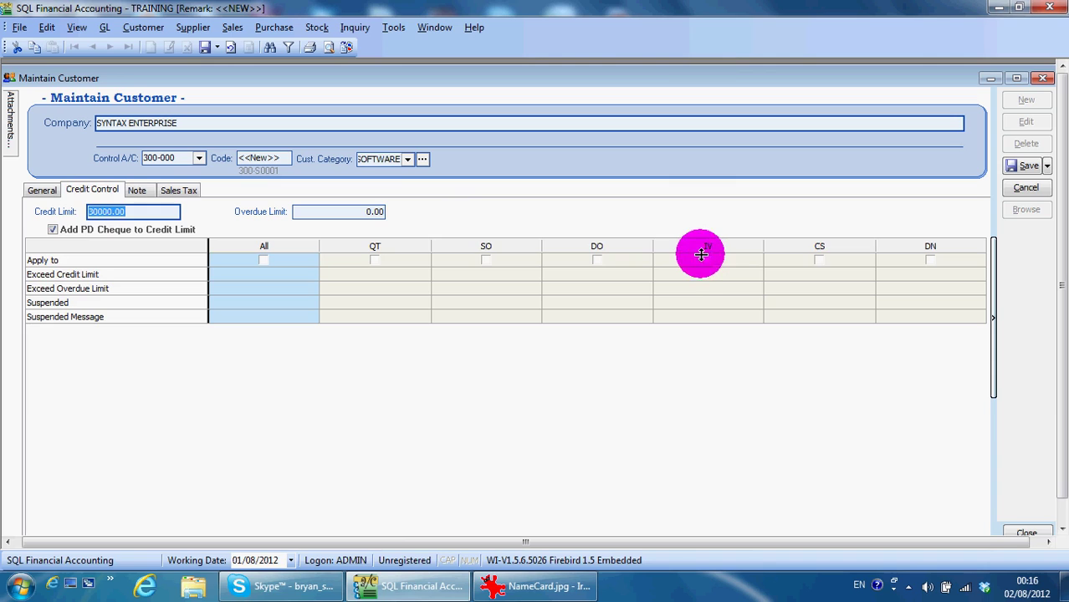
click(707, 261)
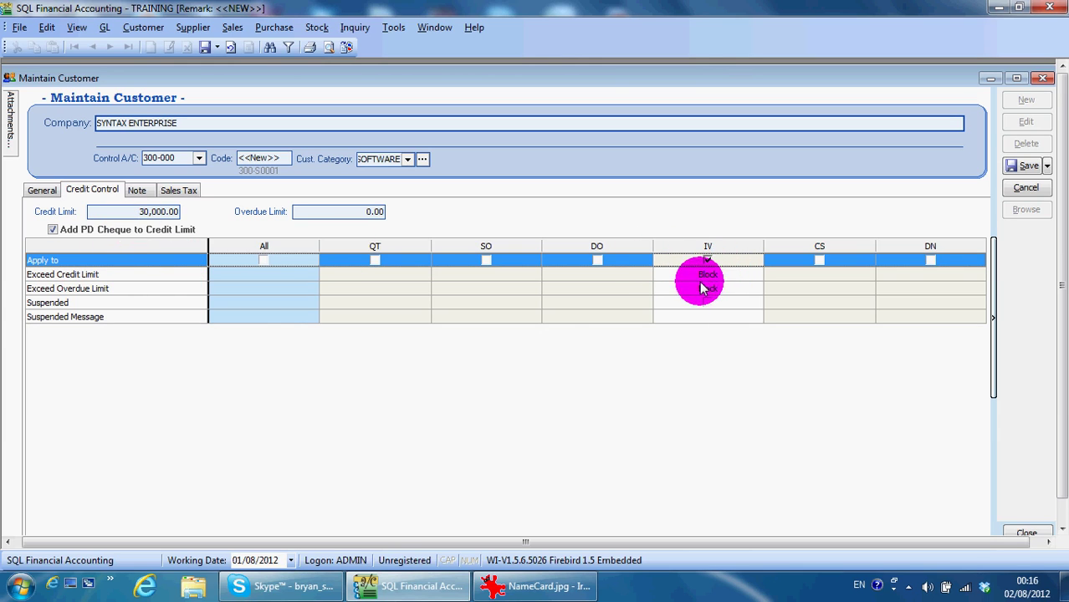
click(139, 191)
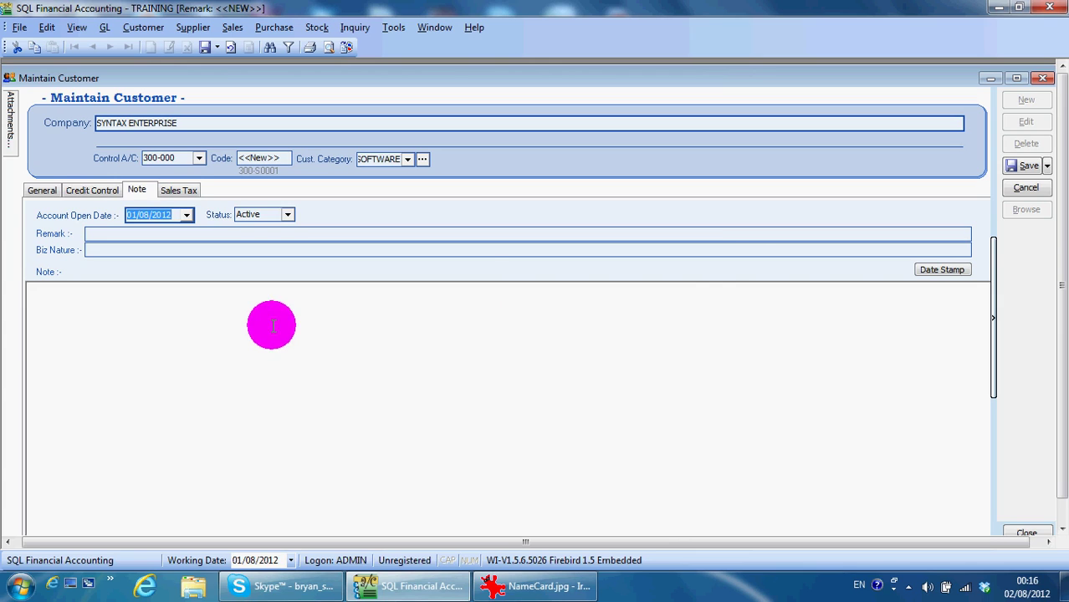
Add a date-stamped note 02/08/2012 reading 'First Meeting with customer.Go smooth.'
click(935, 273)
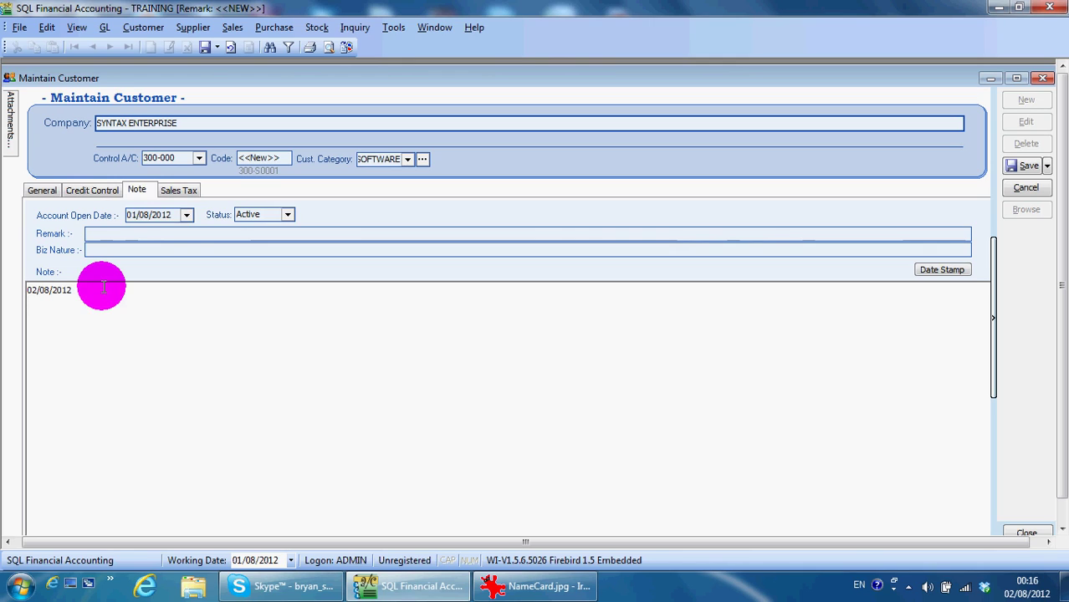
key(Return)
text(First Meeting with customer.)
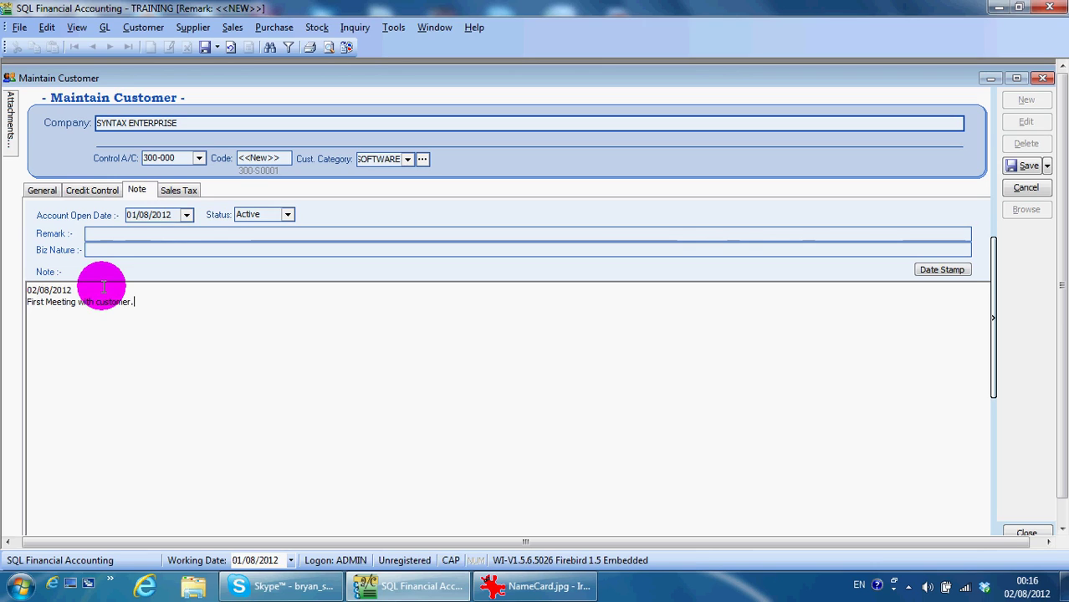
text(Go )
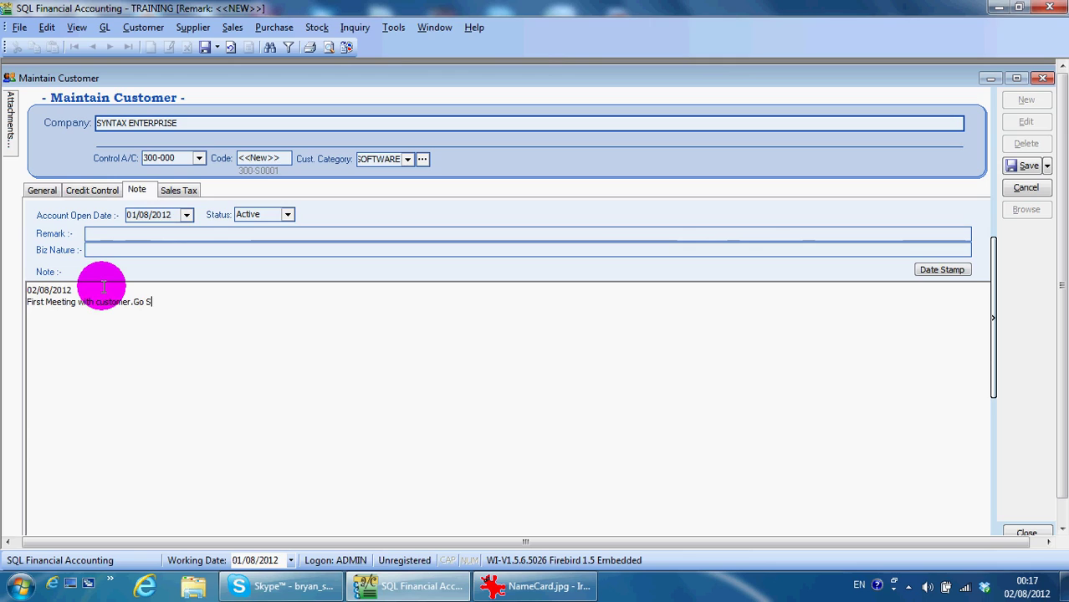
text(smooth.)
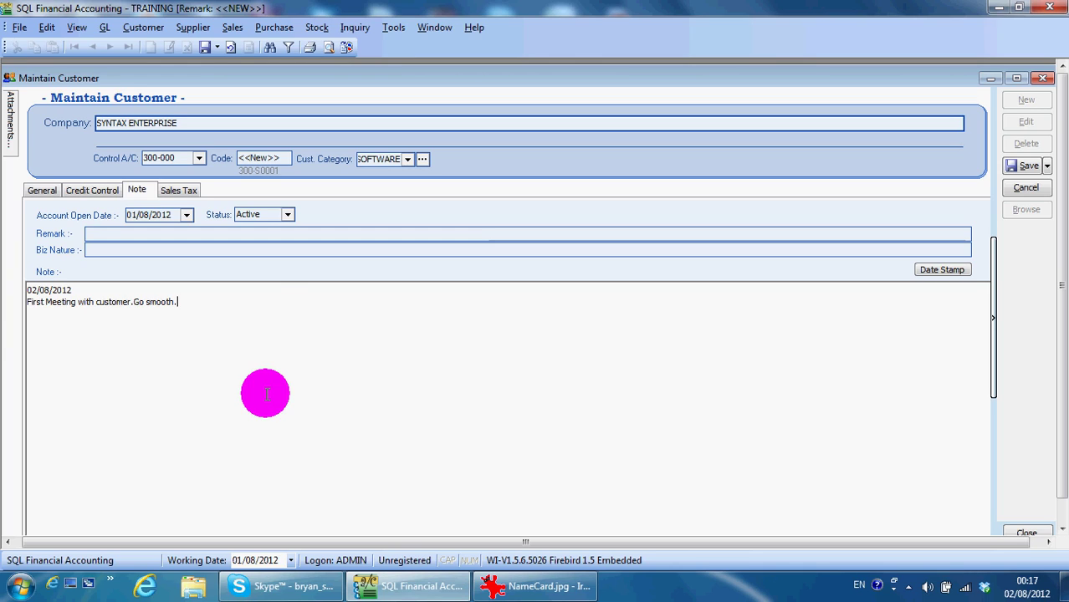
click(179, 191)
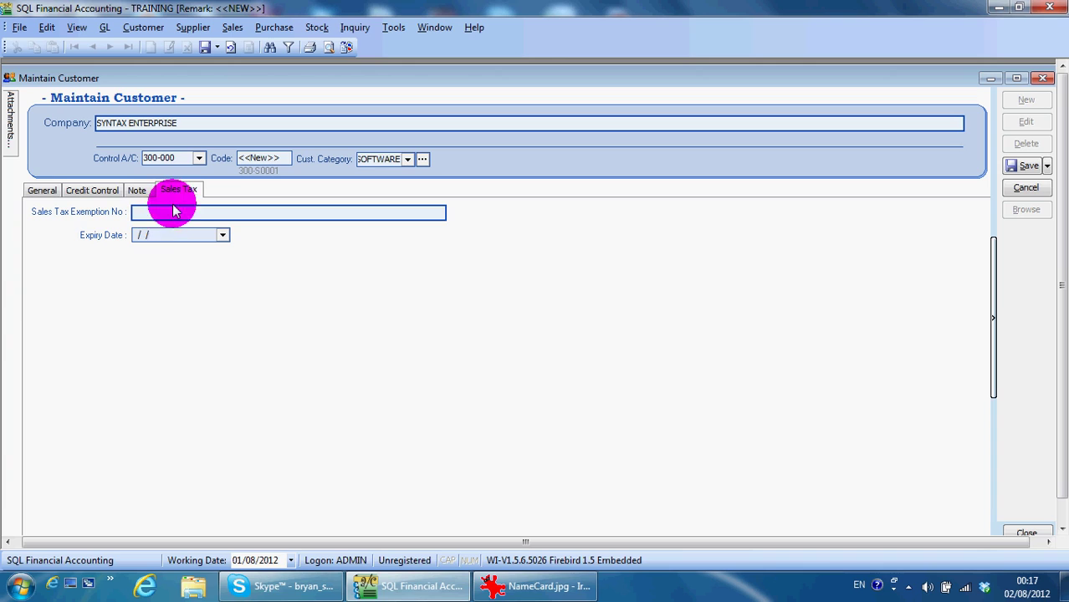
Return to the General page and slide out the empty Attachments panel
click(42, 189)
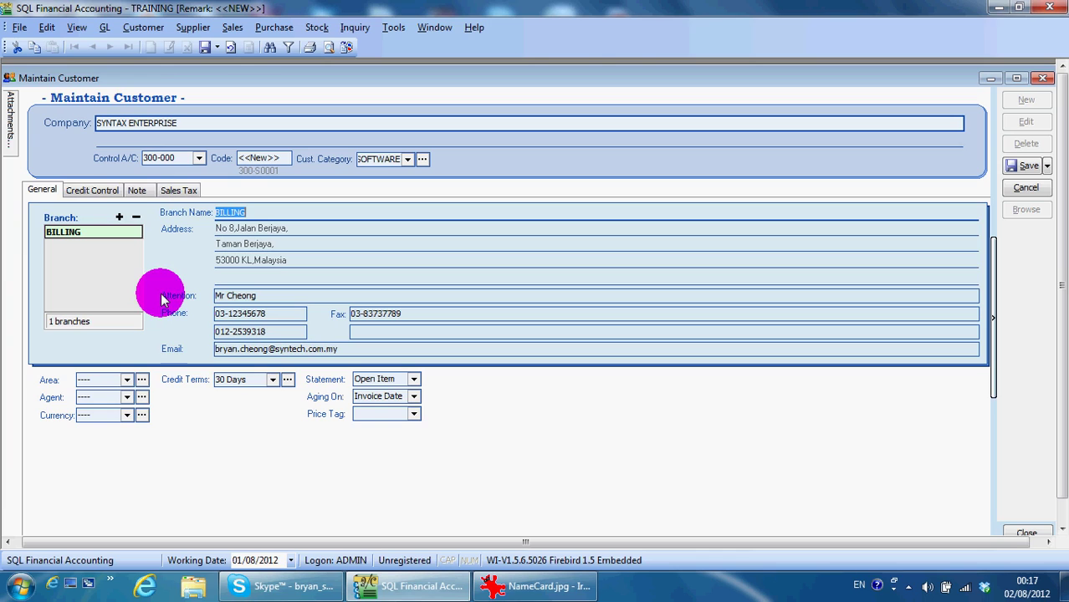
mouse_move(13, 117)
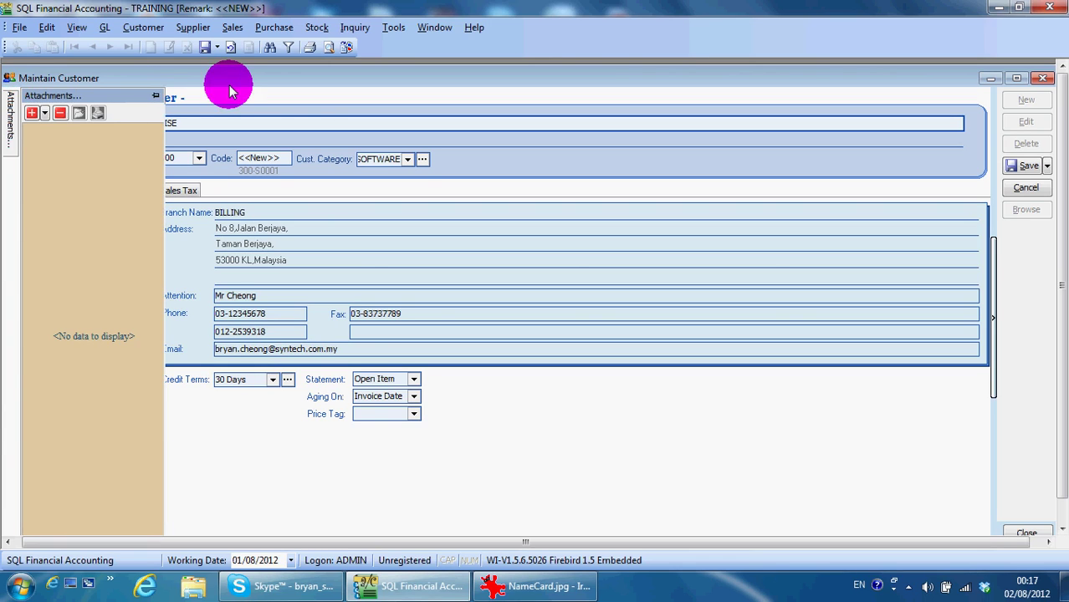
Dock and undock the empty Attachments panel, leaving it collapsed
click(155, 100)
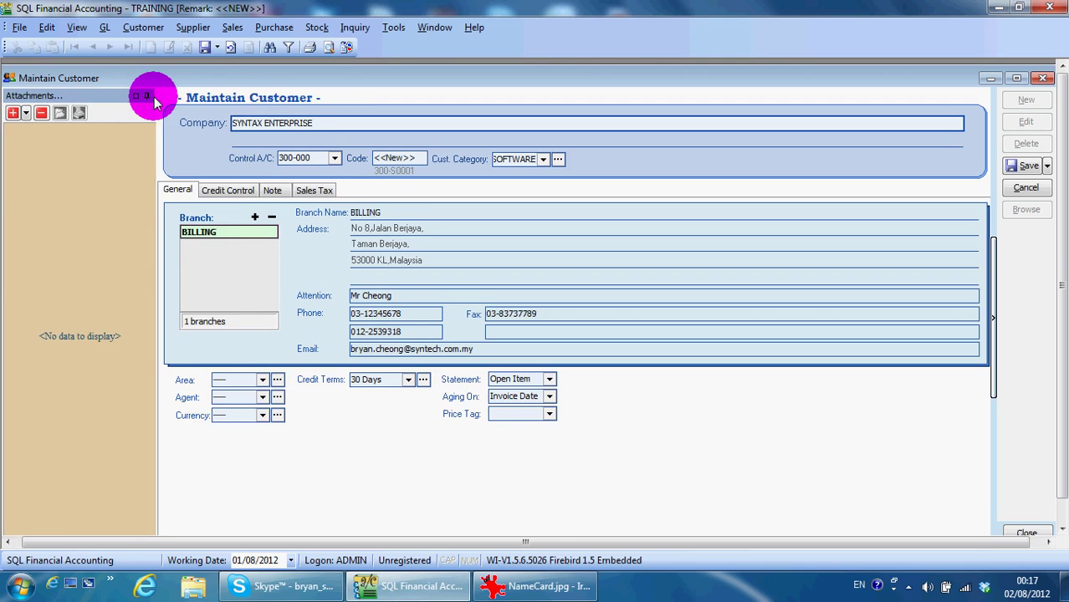
click(144, 97)
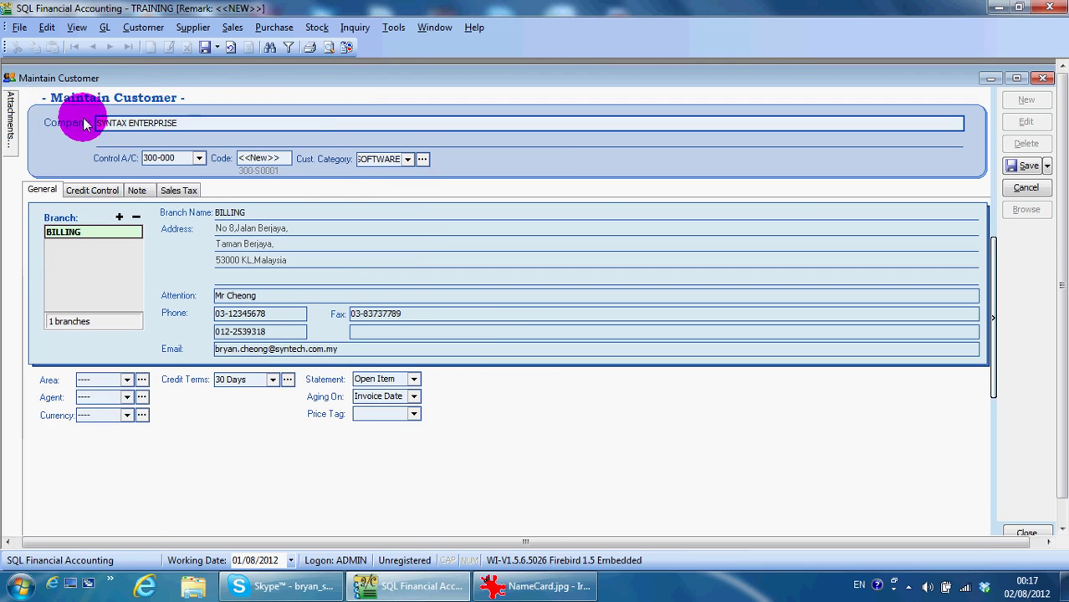
mouse_move(12, 123)
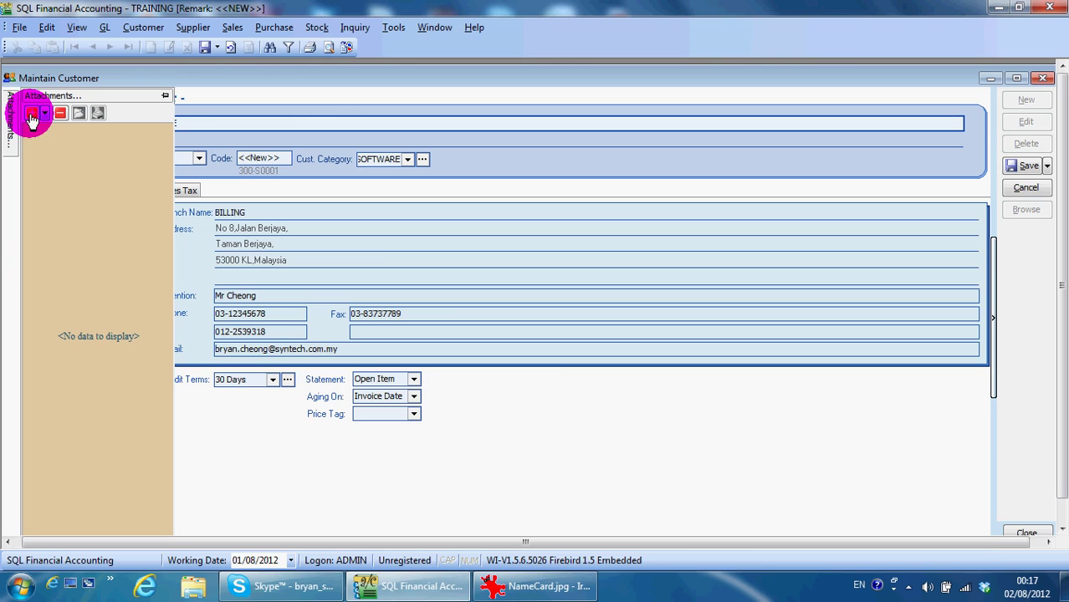
click(165, 96)
click(156, 96)
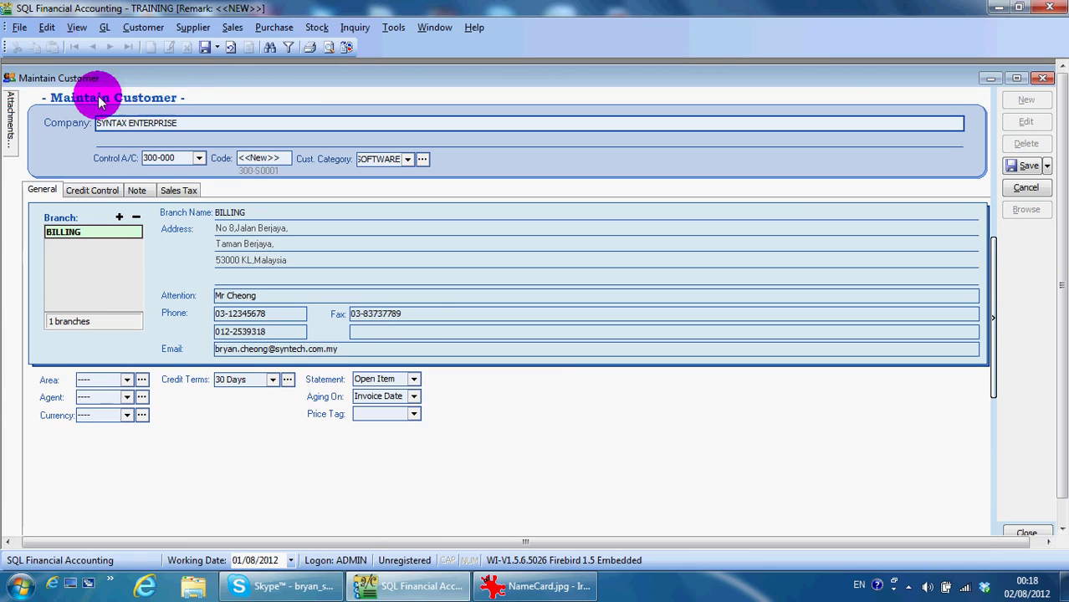
Attach the ECN.jpg image from the Documents library to the Syntax Enterprise customer
click(32, 117)
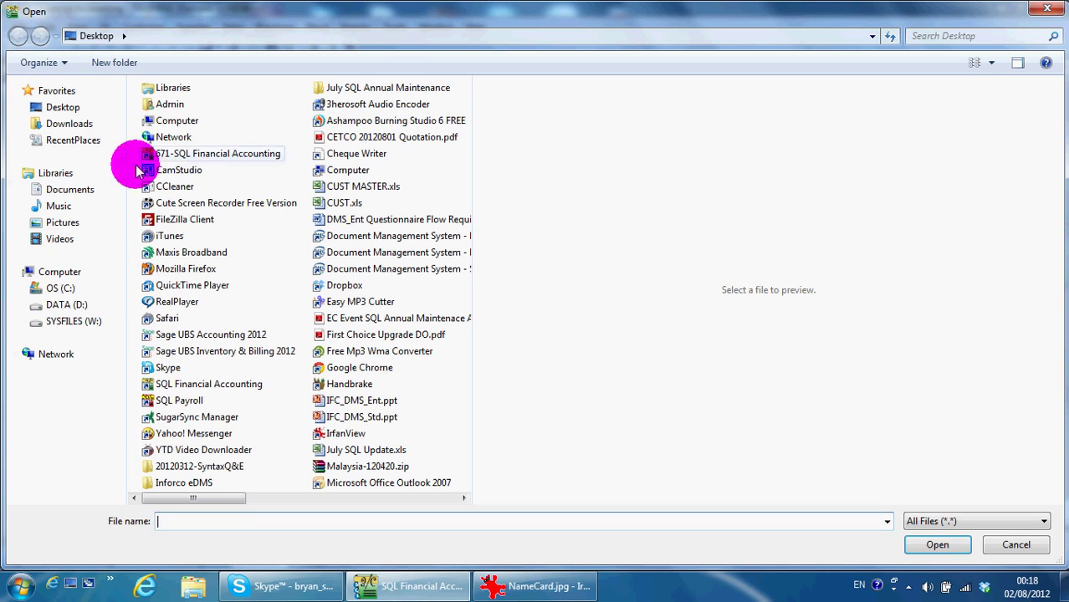
click(54, 194)
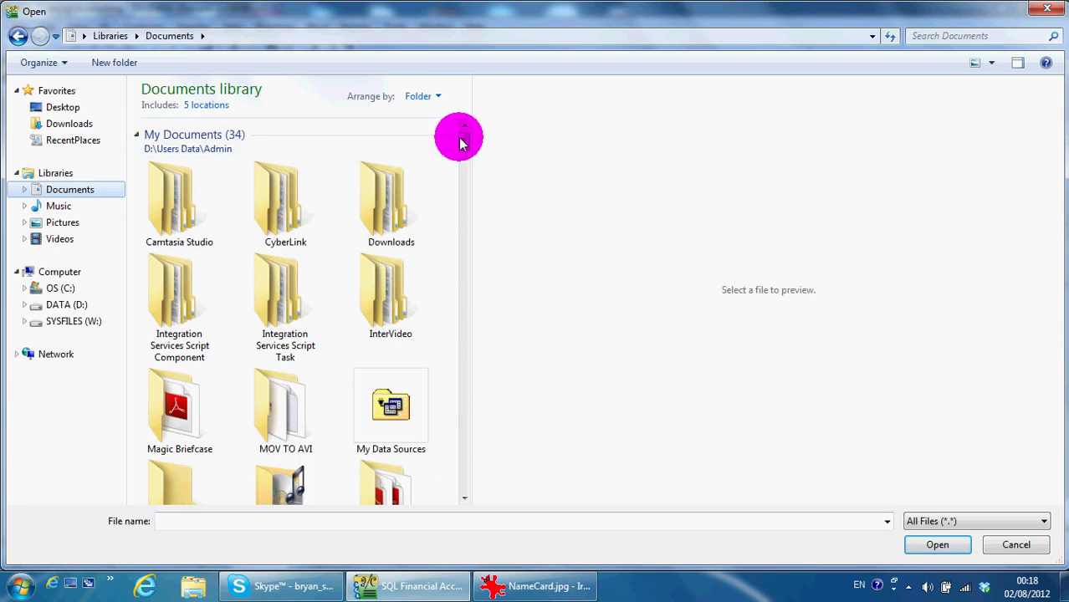
drag(461, 139, 466, 183)
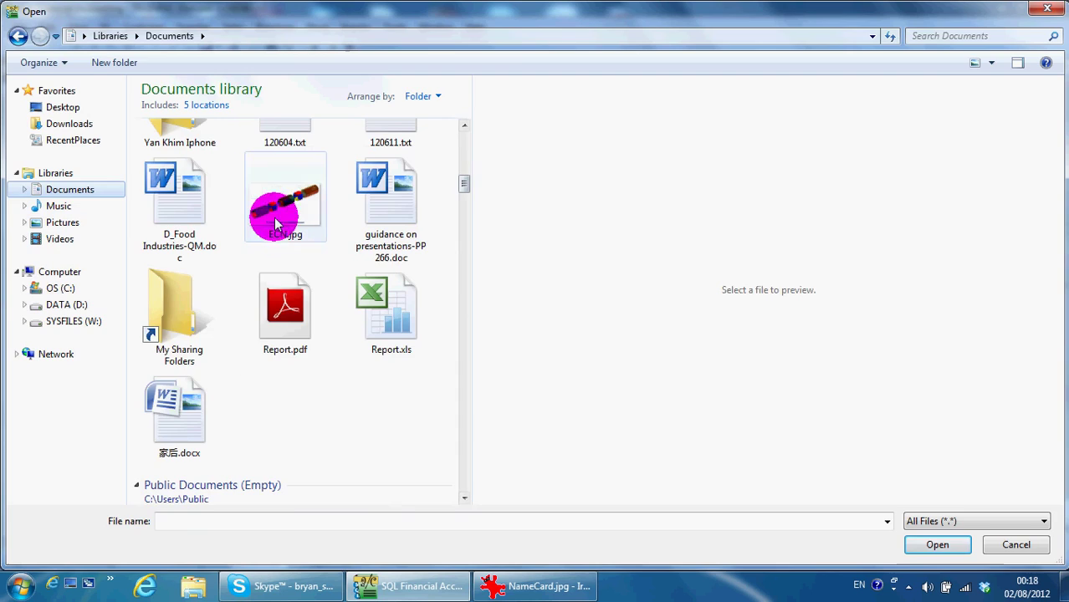
double_click(276, 224)
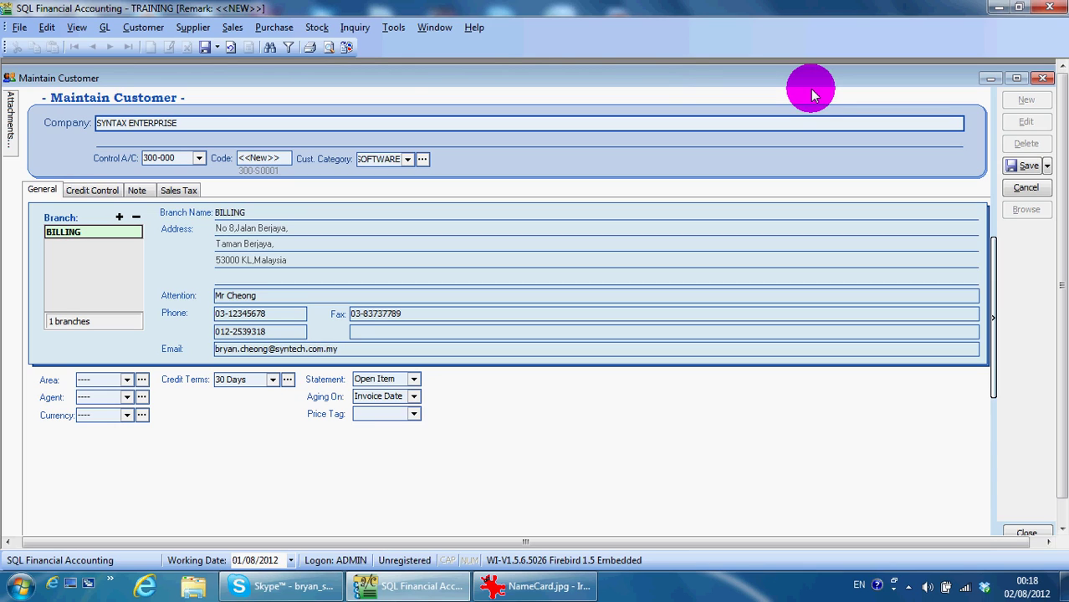
mouse_move(9, 126)
double_click(55, 148)
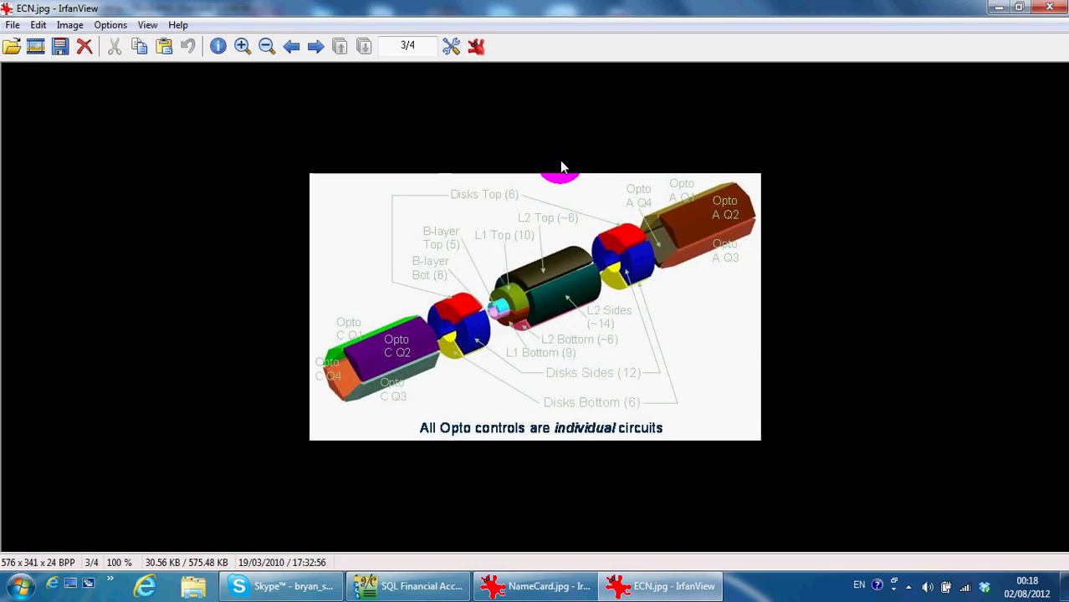
click(1049, 7)
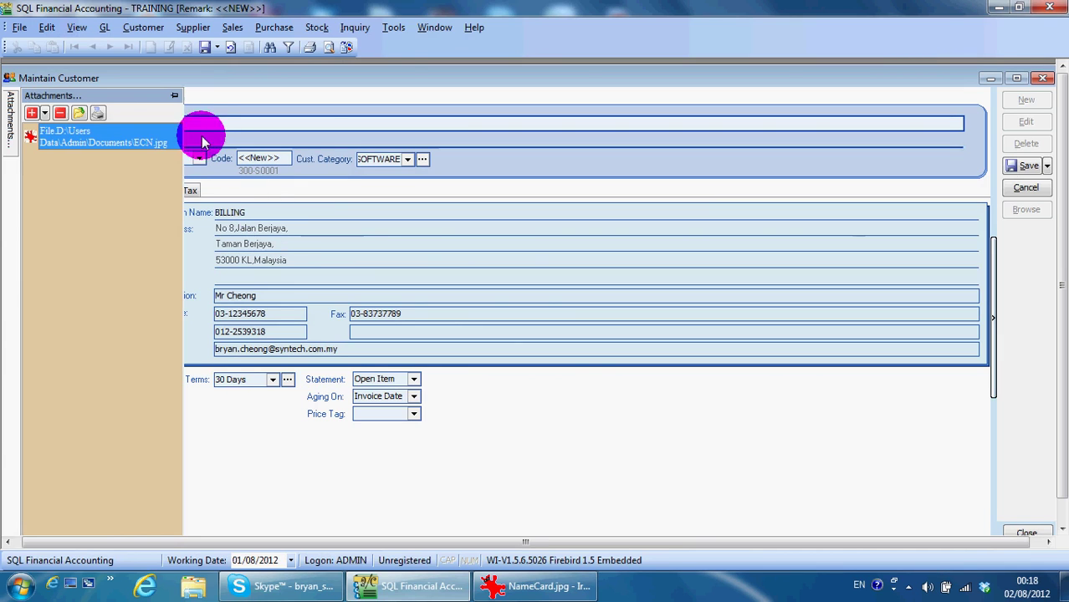
click(174, 97)
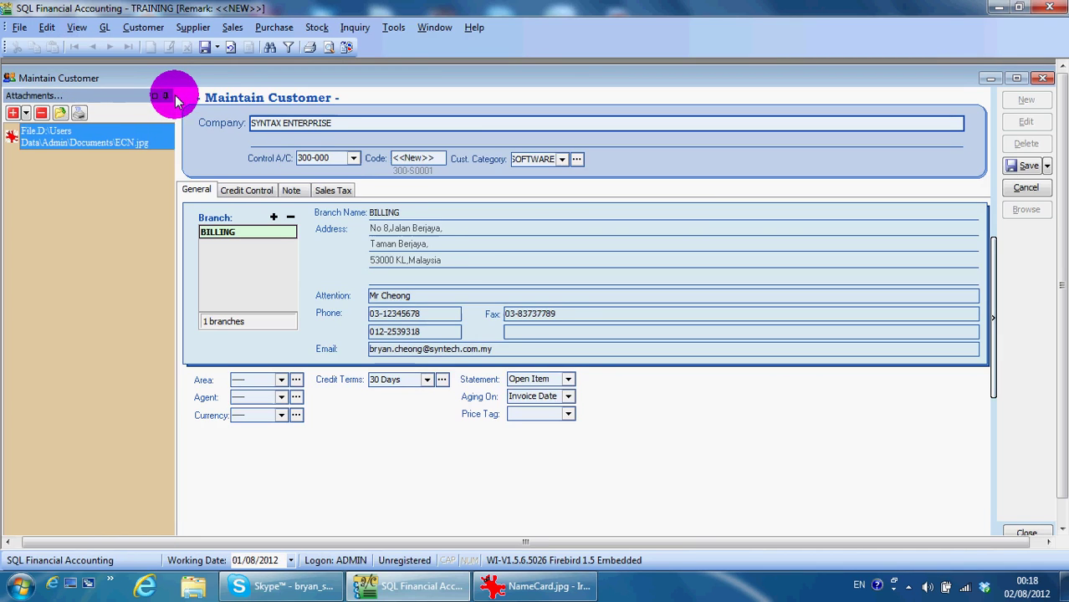
click(165, 97)
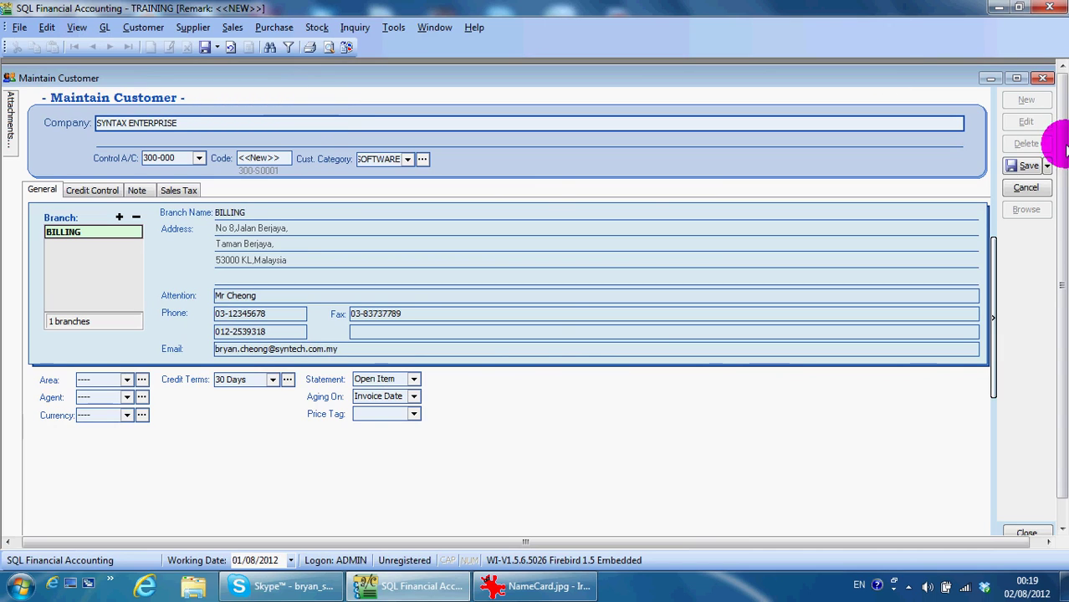
Save Syntax Enterprise as customer 300-S0001 and reopen the record for editing
click(1027, 165)
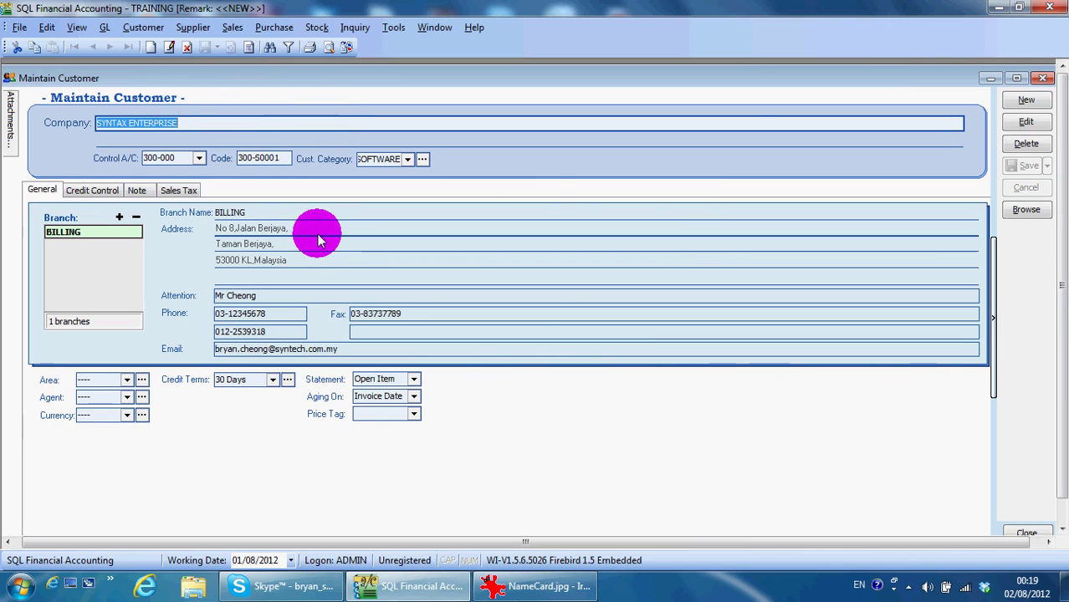
click(1037, 122)
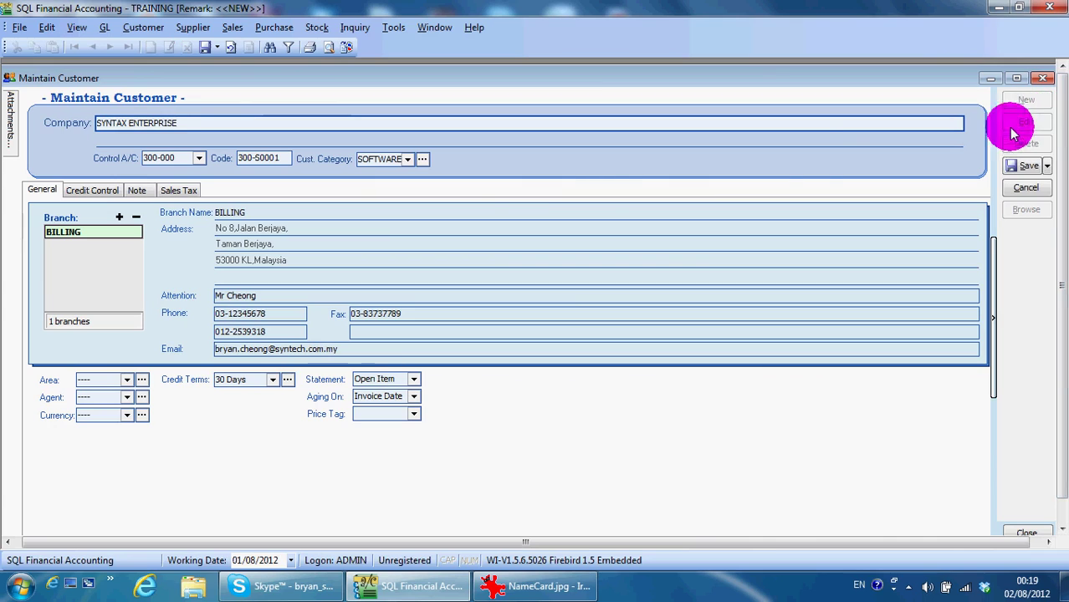
Add a second branch named PJ Branch to the customer
click(119, 218)
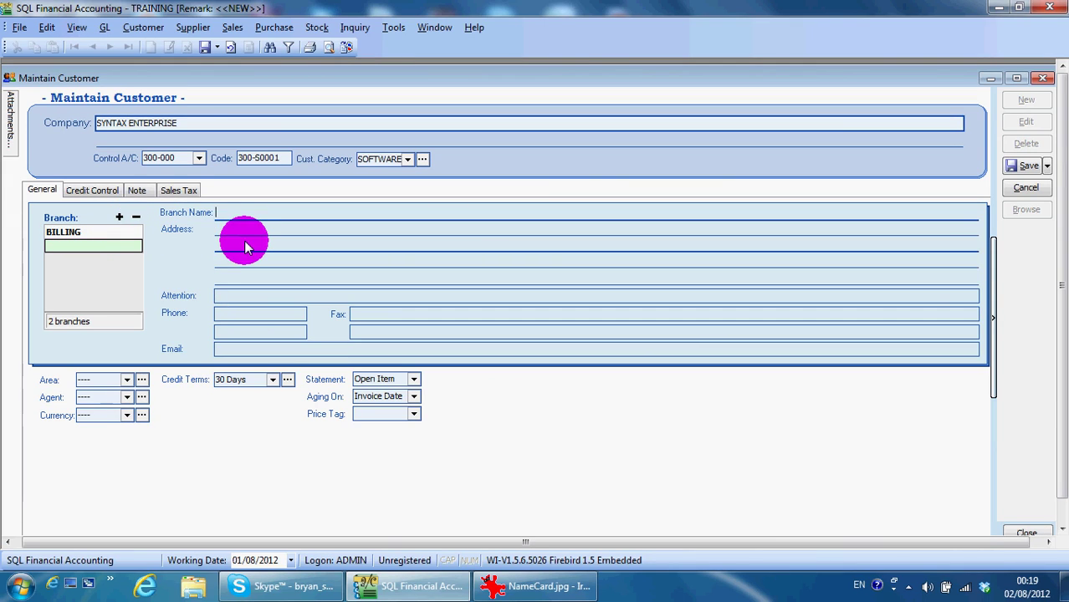
key(Caps_Lock)
text(P)
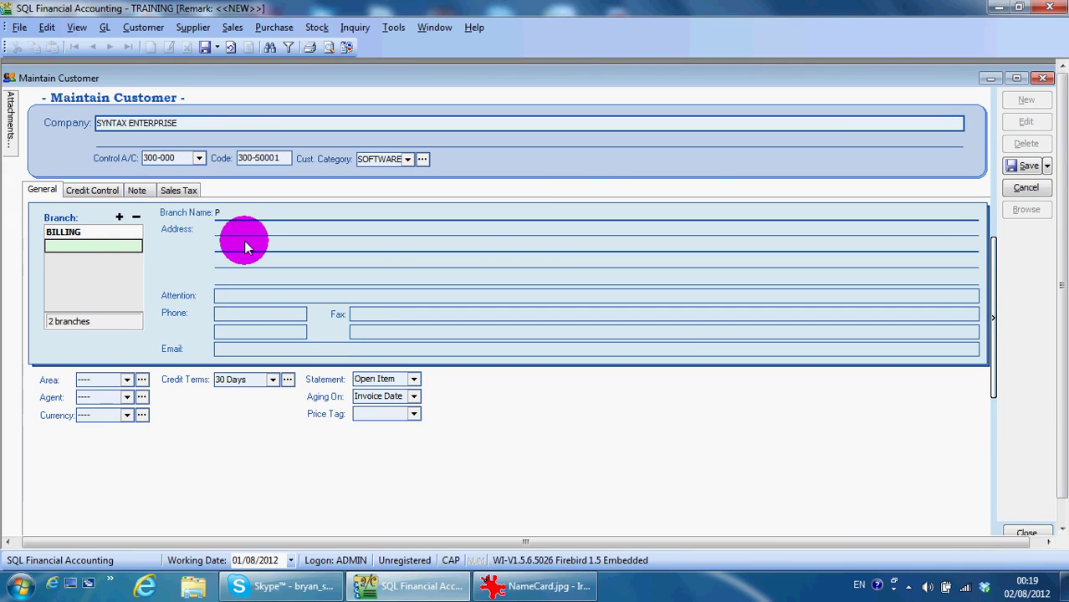
text(J B)
key(Caps_Lock)
text(ranch)
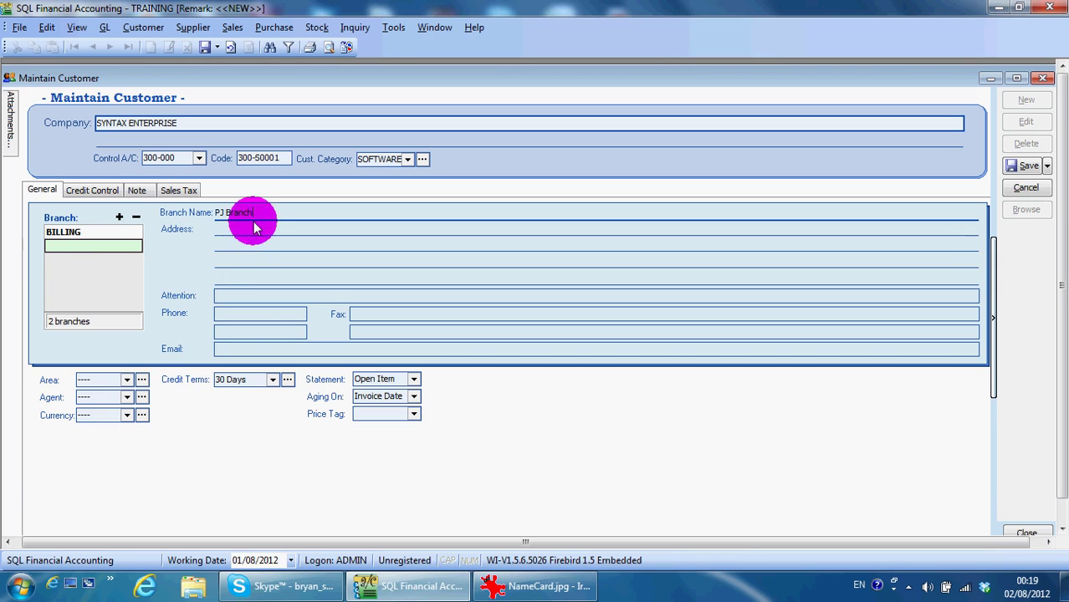
click(262, 297)
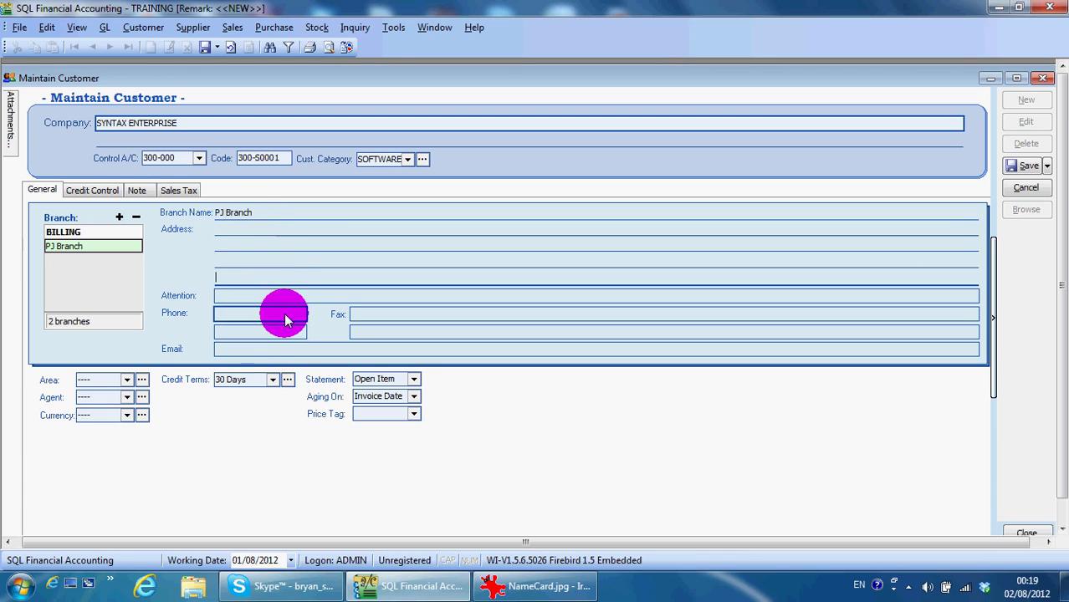
Add a third branch named Account Depart
click(119, 219)
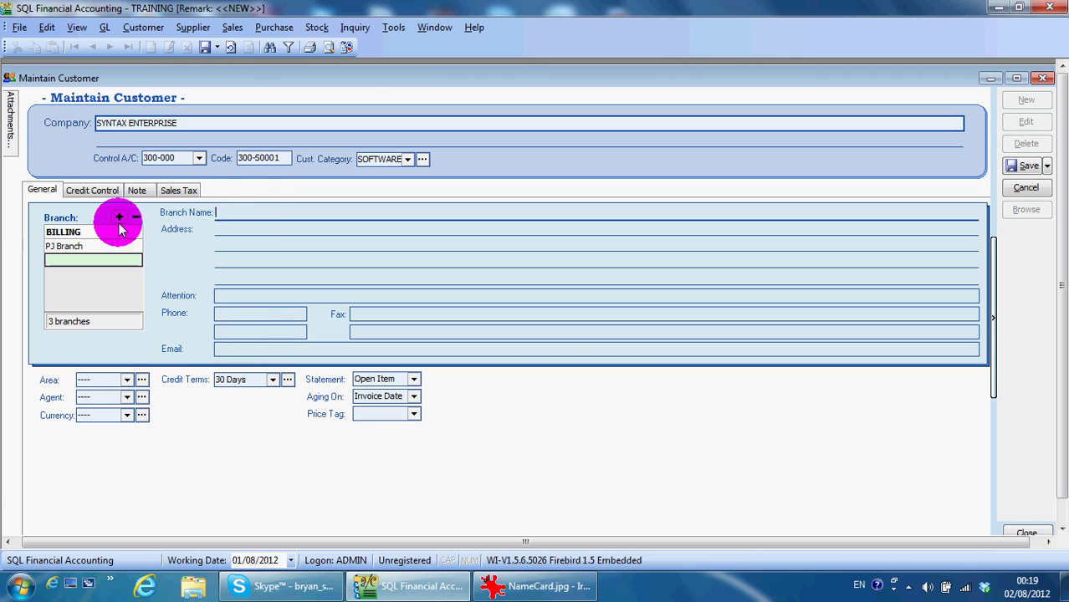
mouse_move(523, 590)
text(A)
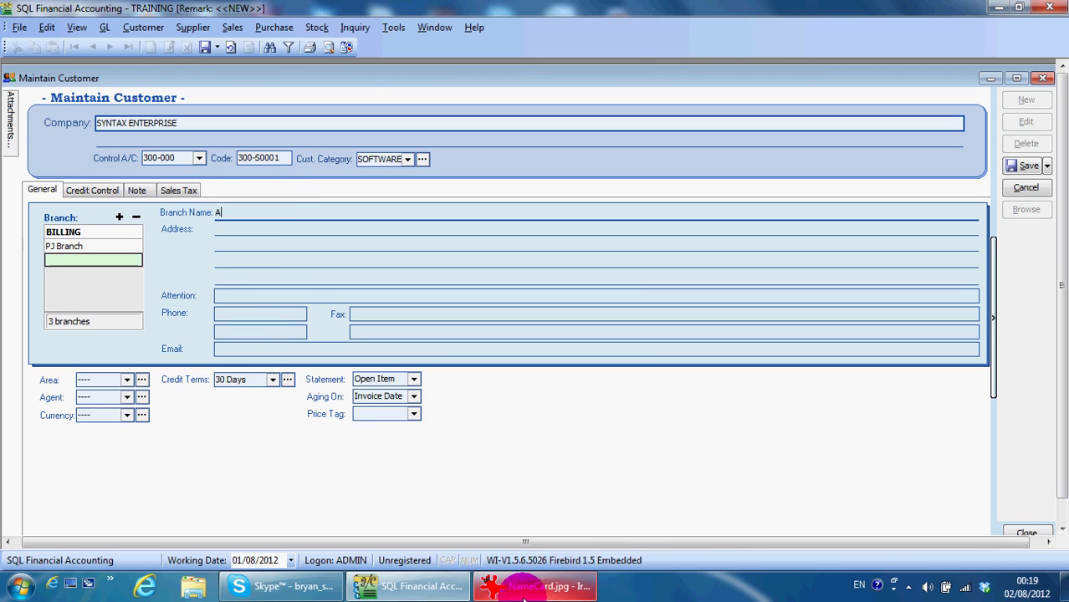
text(ccount)
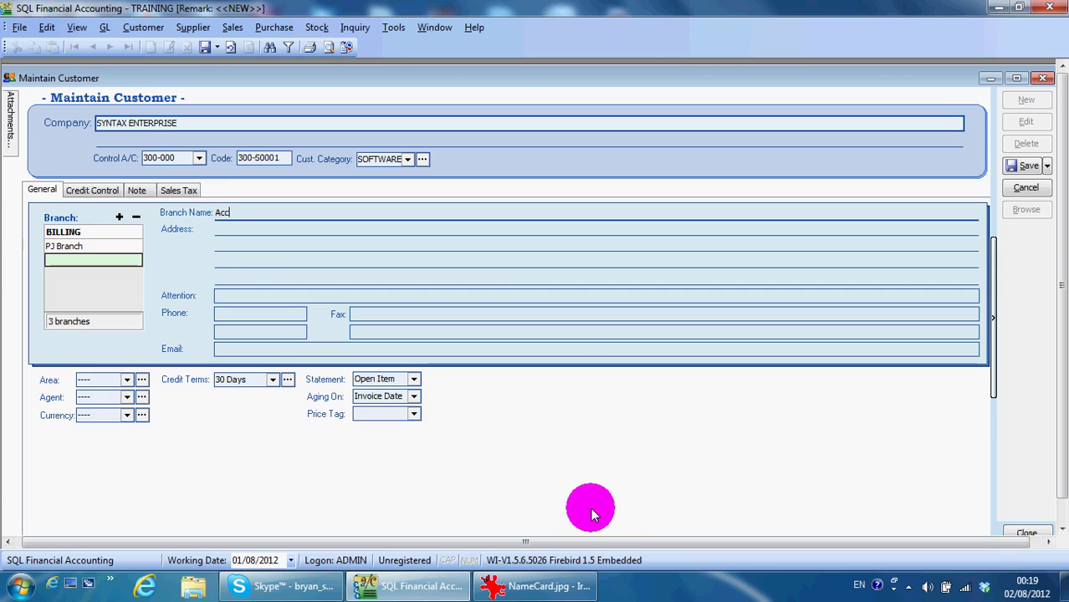
key(Caps_Lock)
text(D)
key(Caps_Lock)
text(epart)
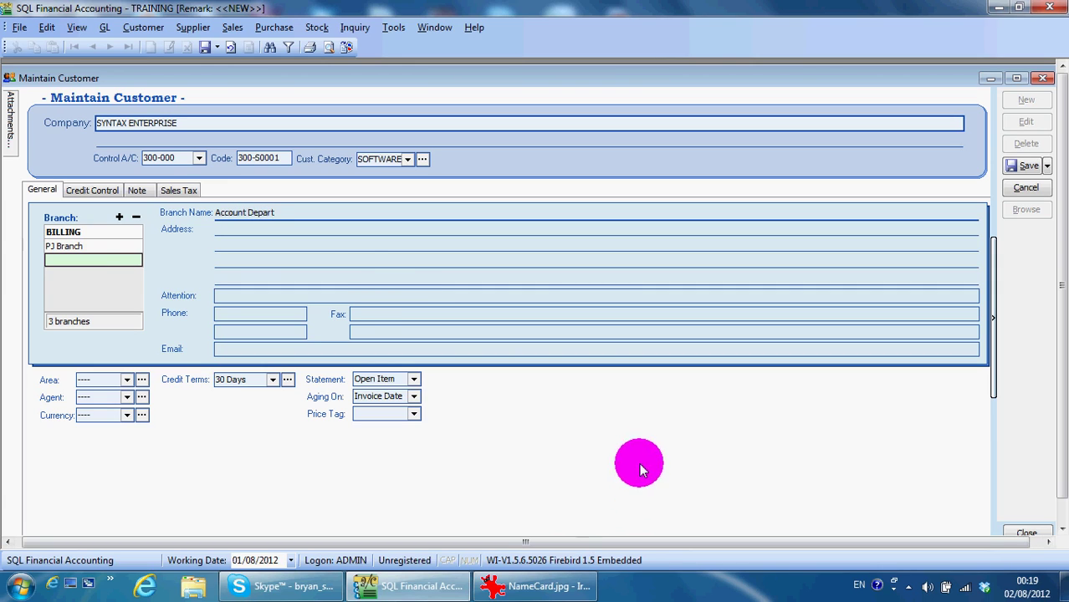
click(358, 298)
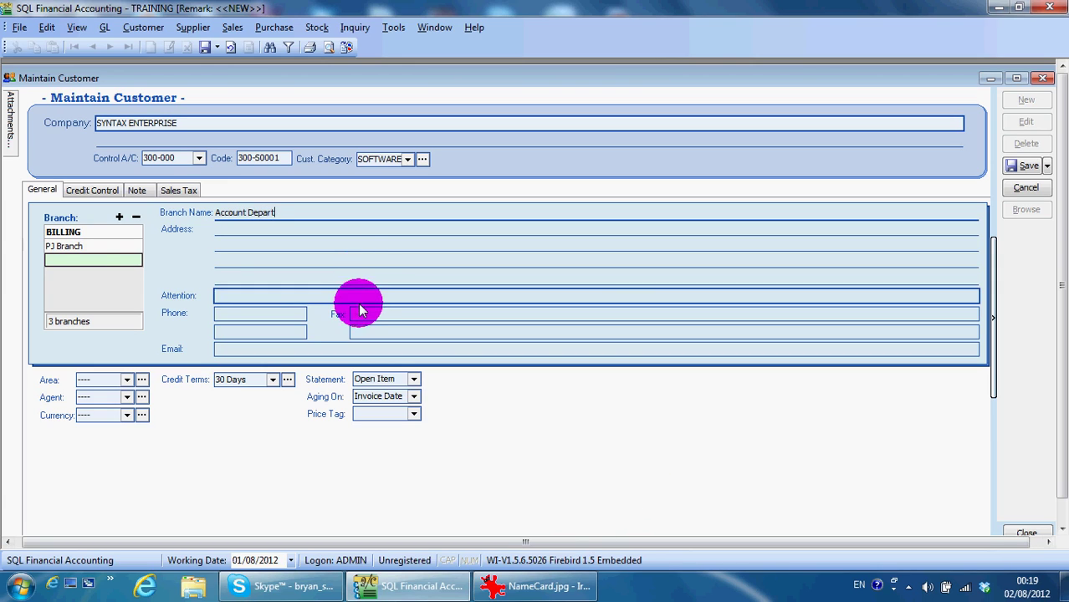
Enter the contact person's name in the Account Depart branch's Attention field
key(Caps_Lock)
text(M)
key(Caps_Lock)
text(s)
key(Caps_Lock)
text(L)
key(Caps_Lock)
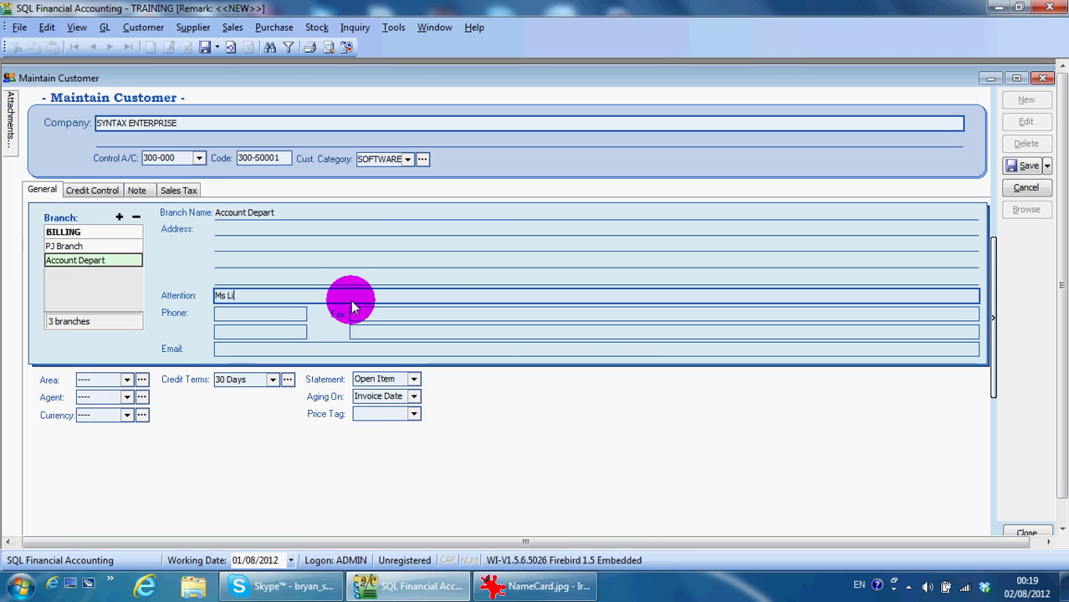
text(iew)
click(267, 311)
click(244, 293)
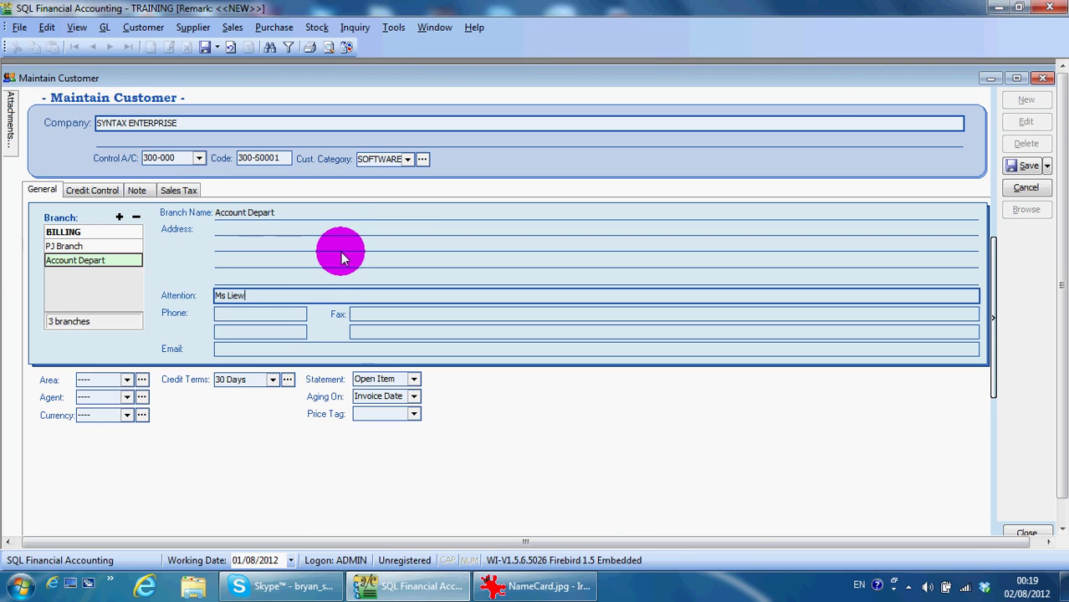
click(109, 265)
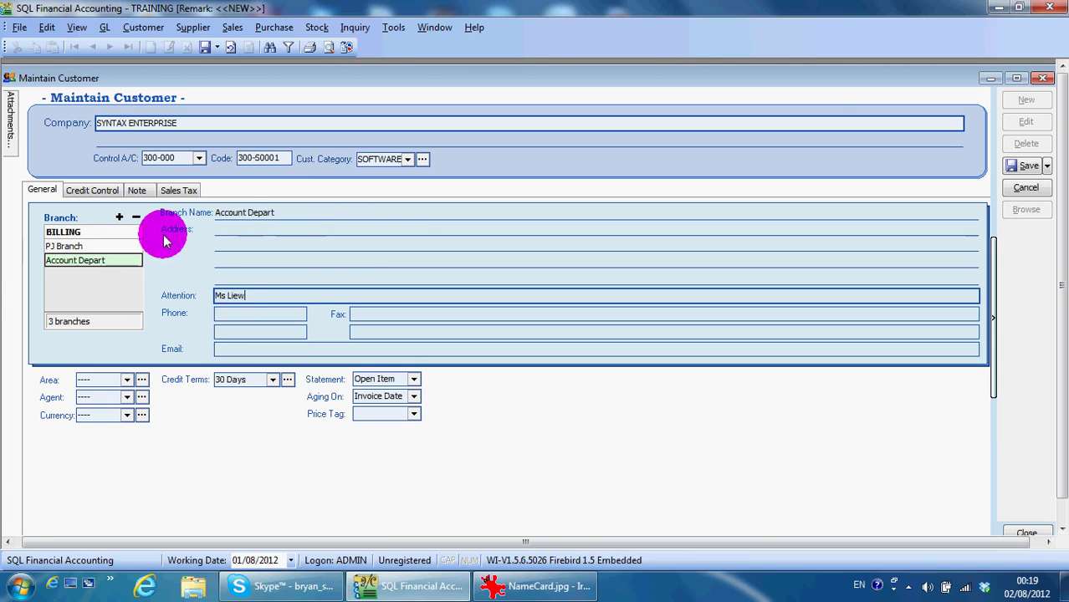
click(233, 295)
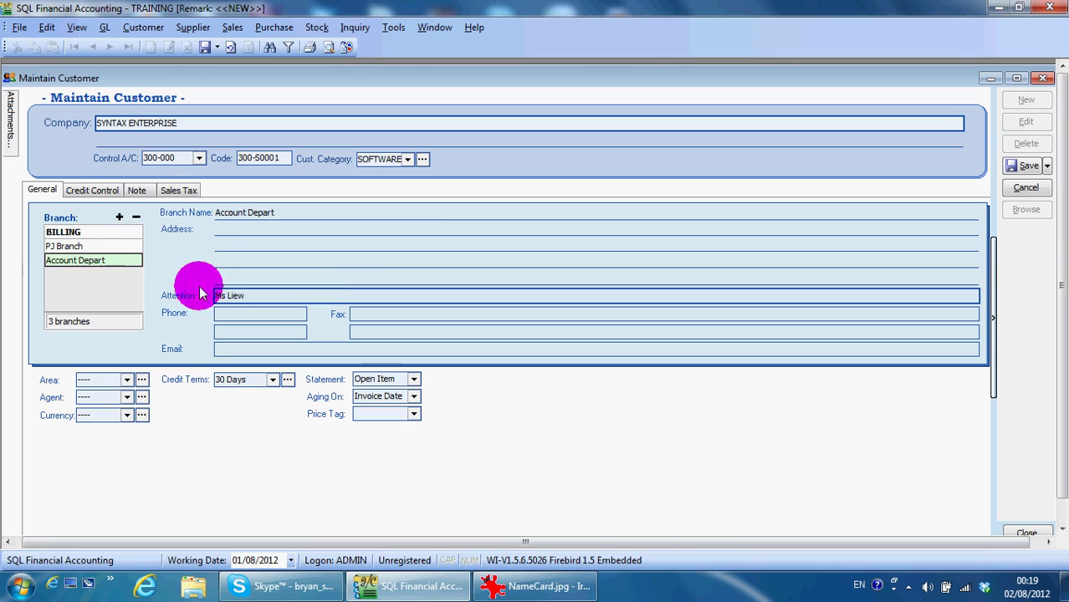
Add a fourth branch, Boss House, with the owner's name in brackets
click(119, 216)
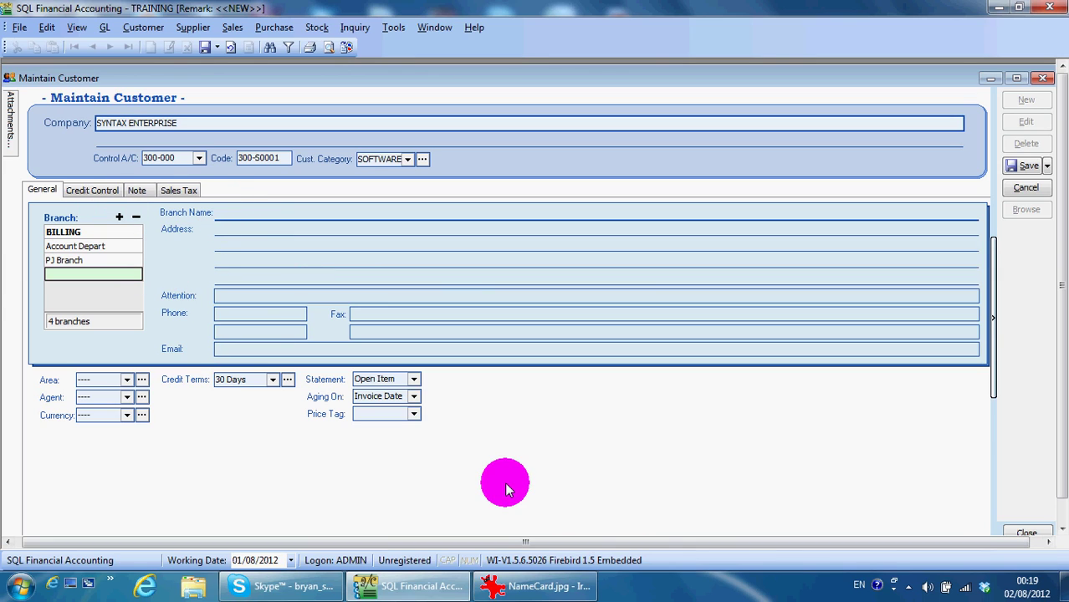
key(Caps_Lock)
text(B)
key(Caps_Lock)
text(oss House)
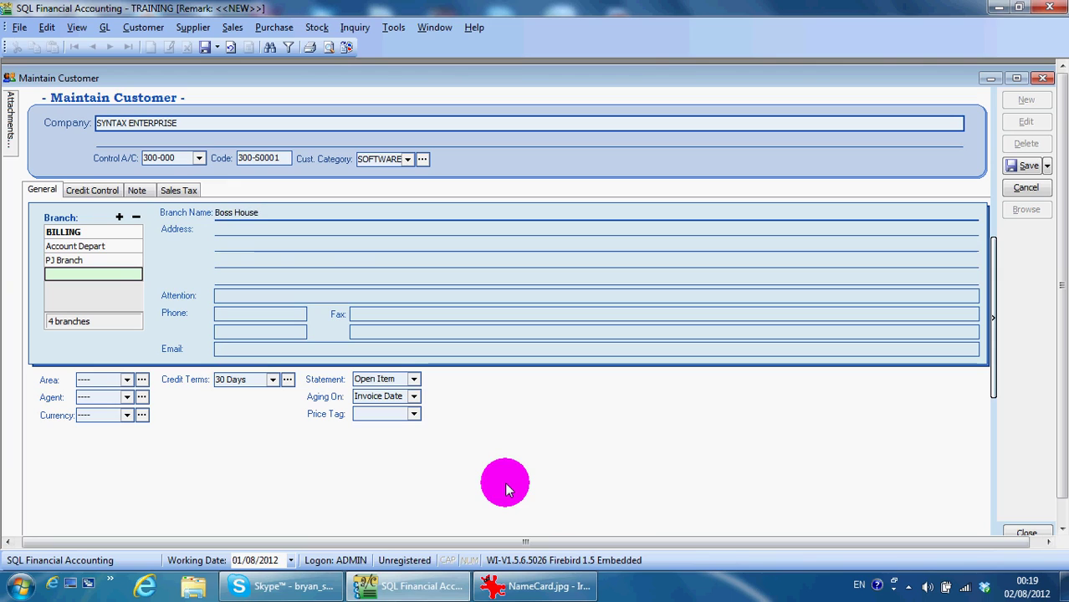
text((Mr W)
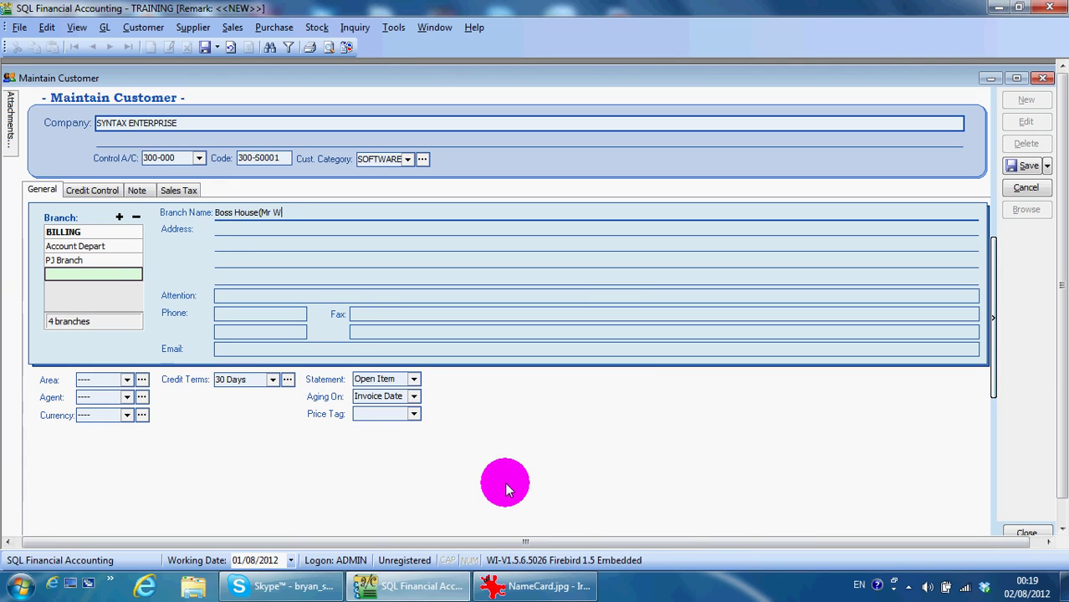
text(ong))
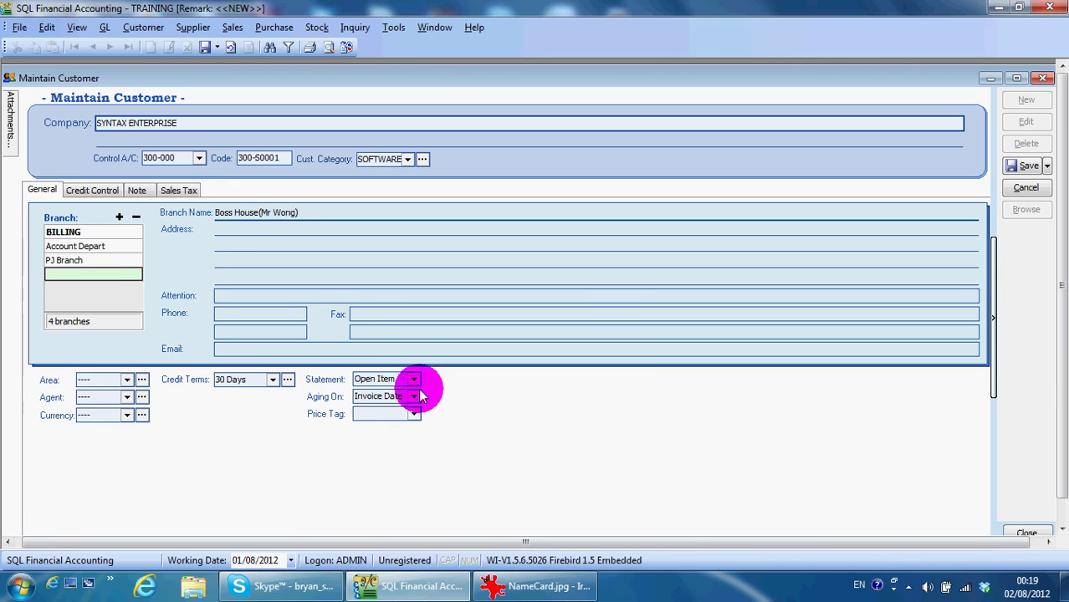
click(295, 243)
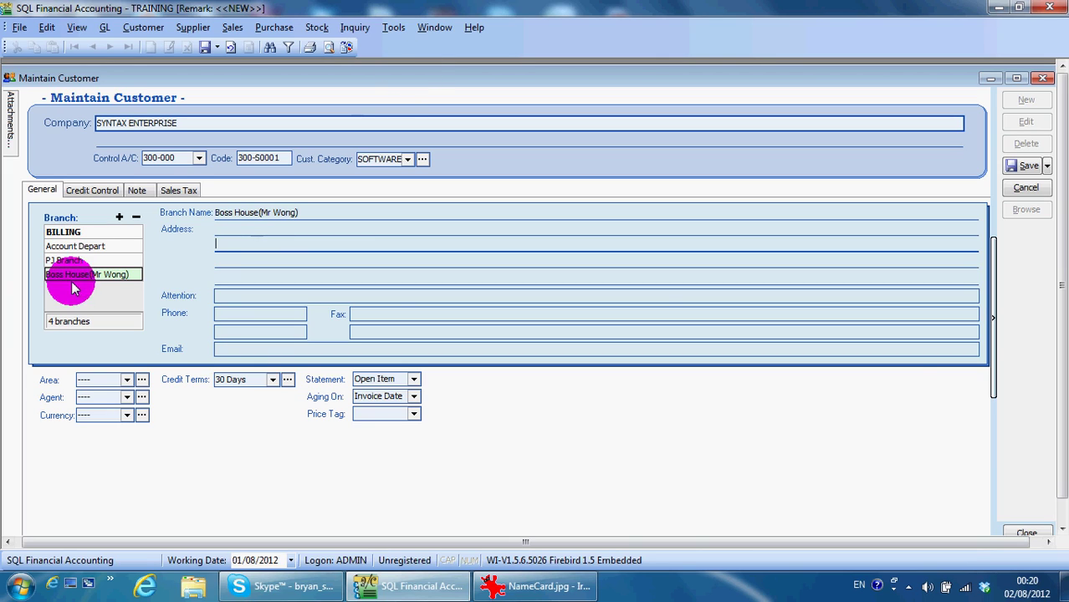
Save Syntax Enterprise with its four branches, close Maintain Customer, and reopen the customer list
click(1022, 167)
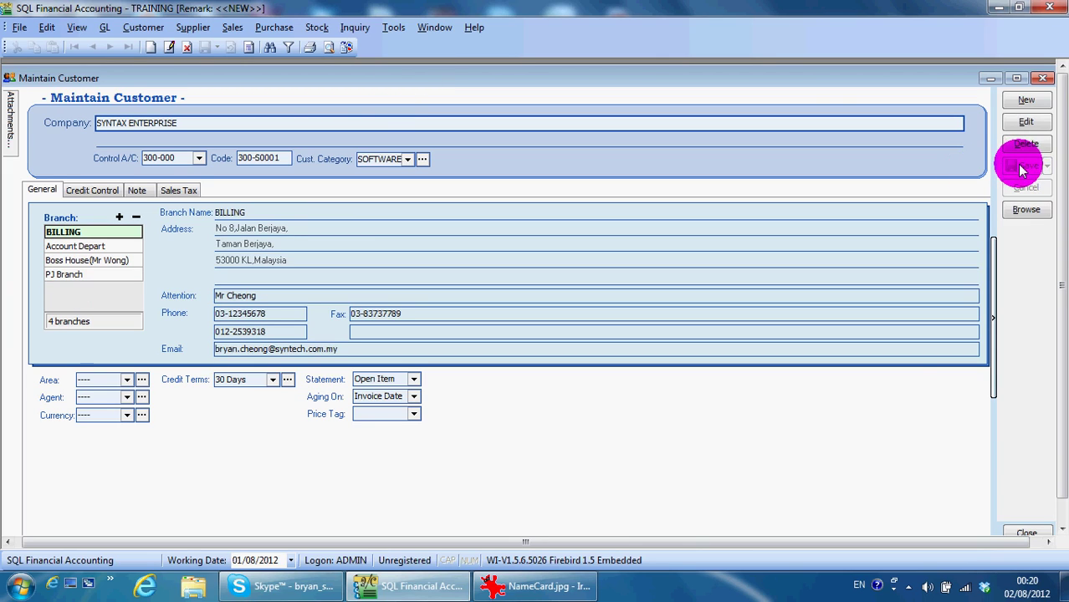
click(1024, 209)
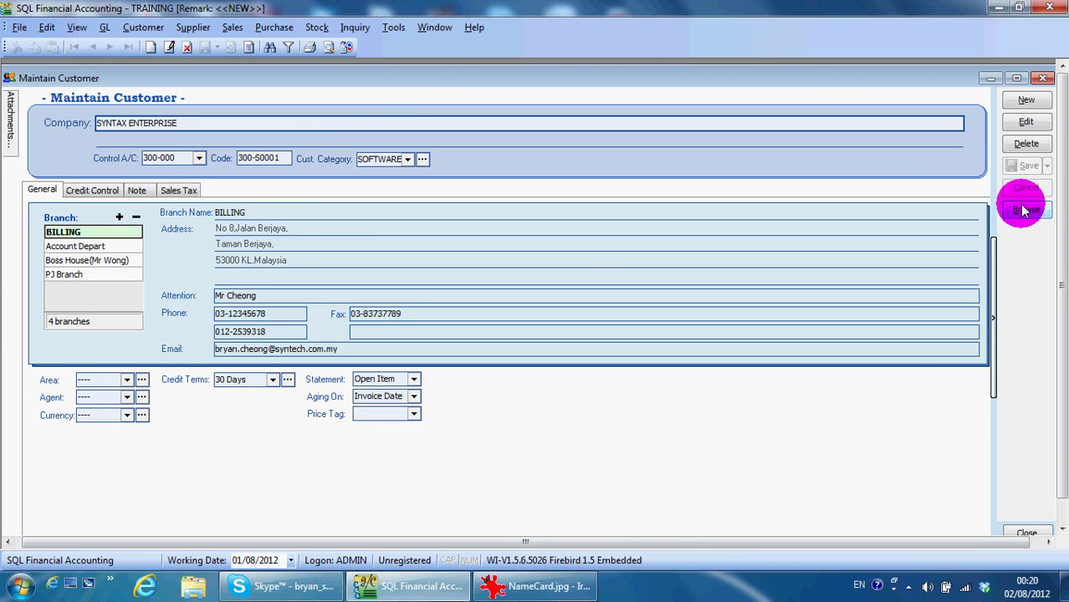
click(1042, 78)
click(424, 268)
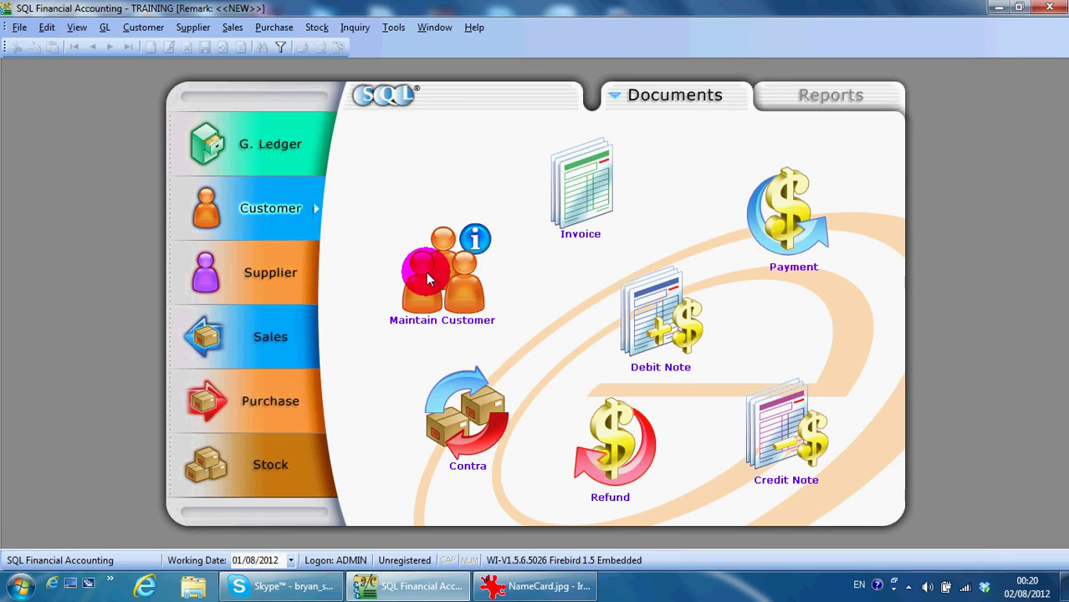